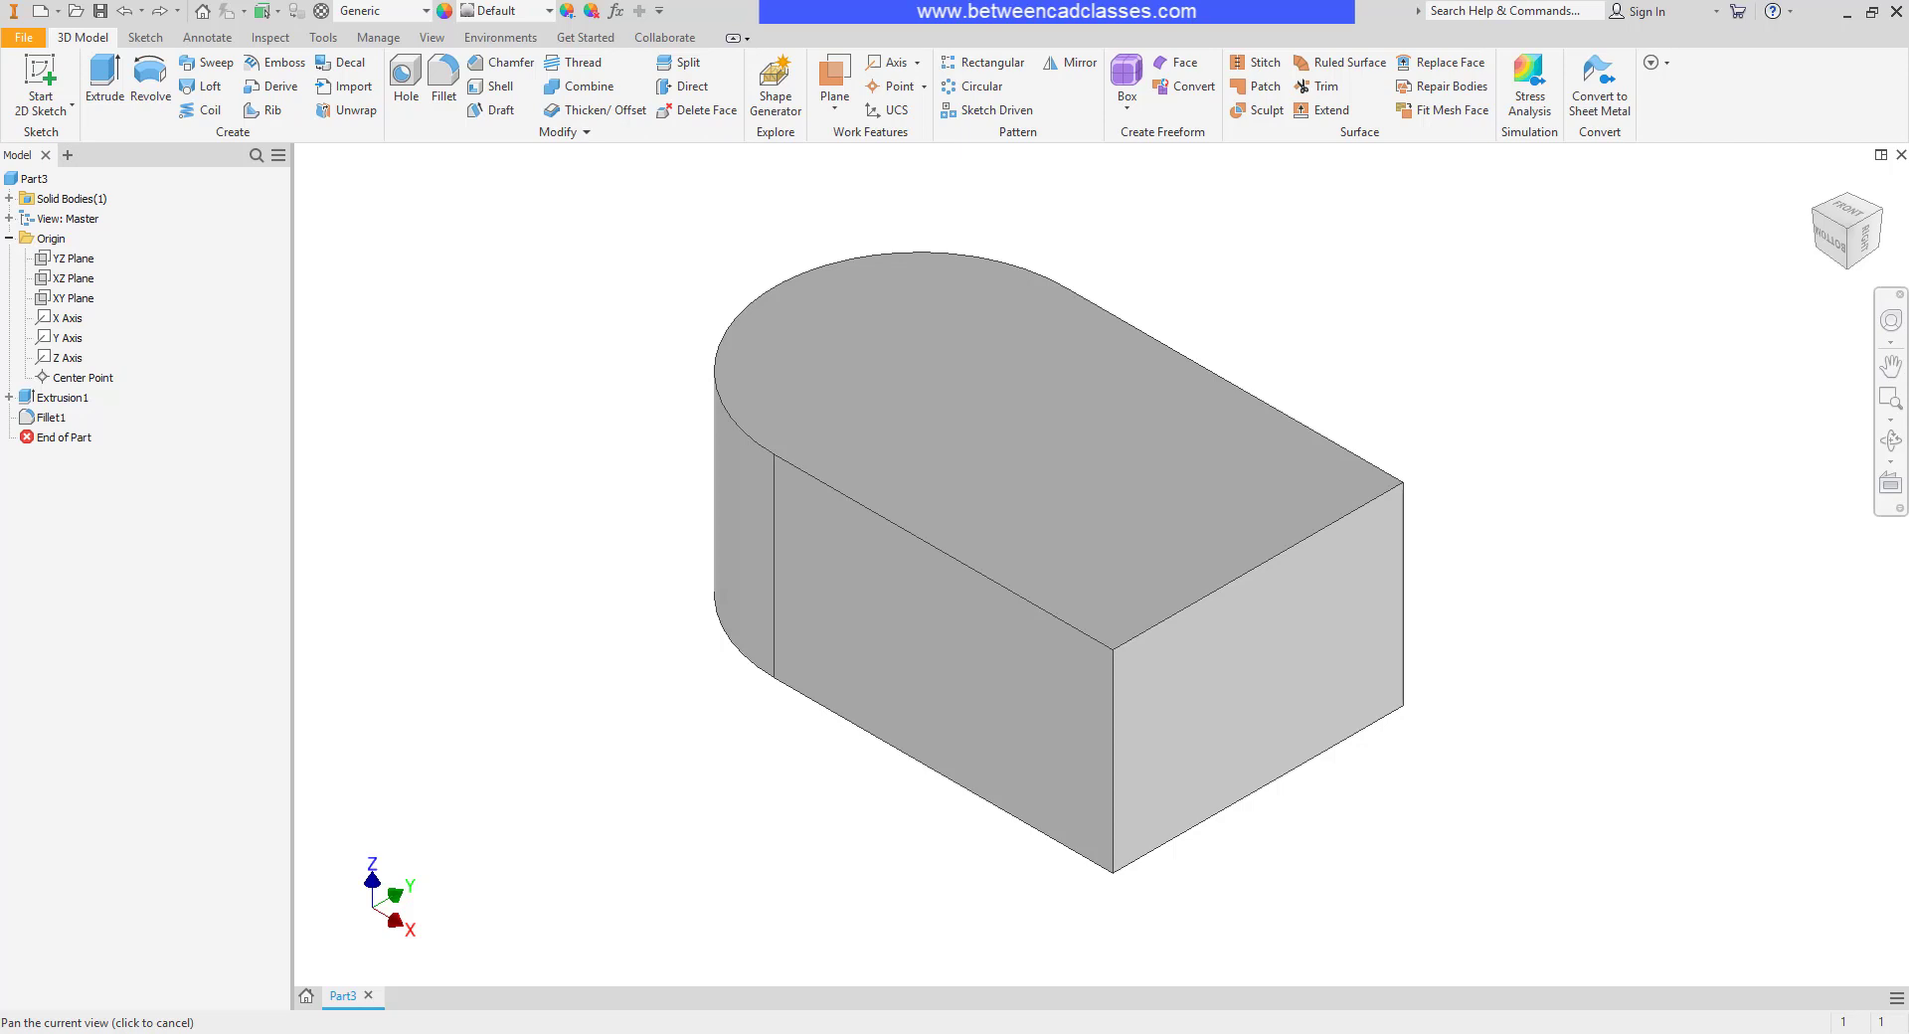
# Step: Start a face draft pulled along a vertical edge, drafting the straight end face
pyautogui.press('Escape')
pyautogui.click(499, 110)
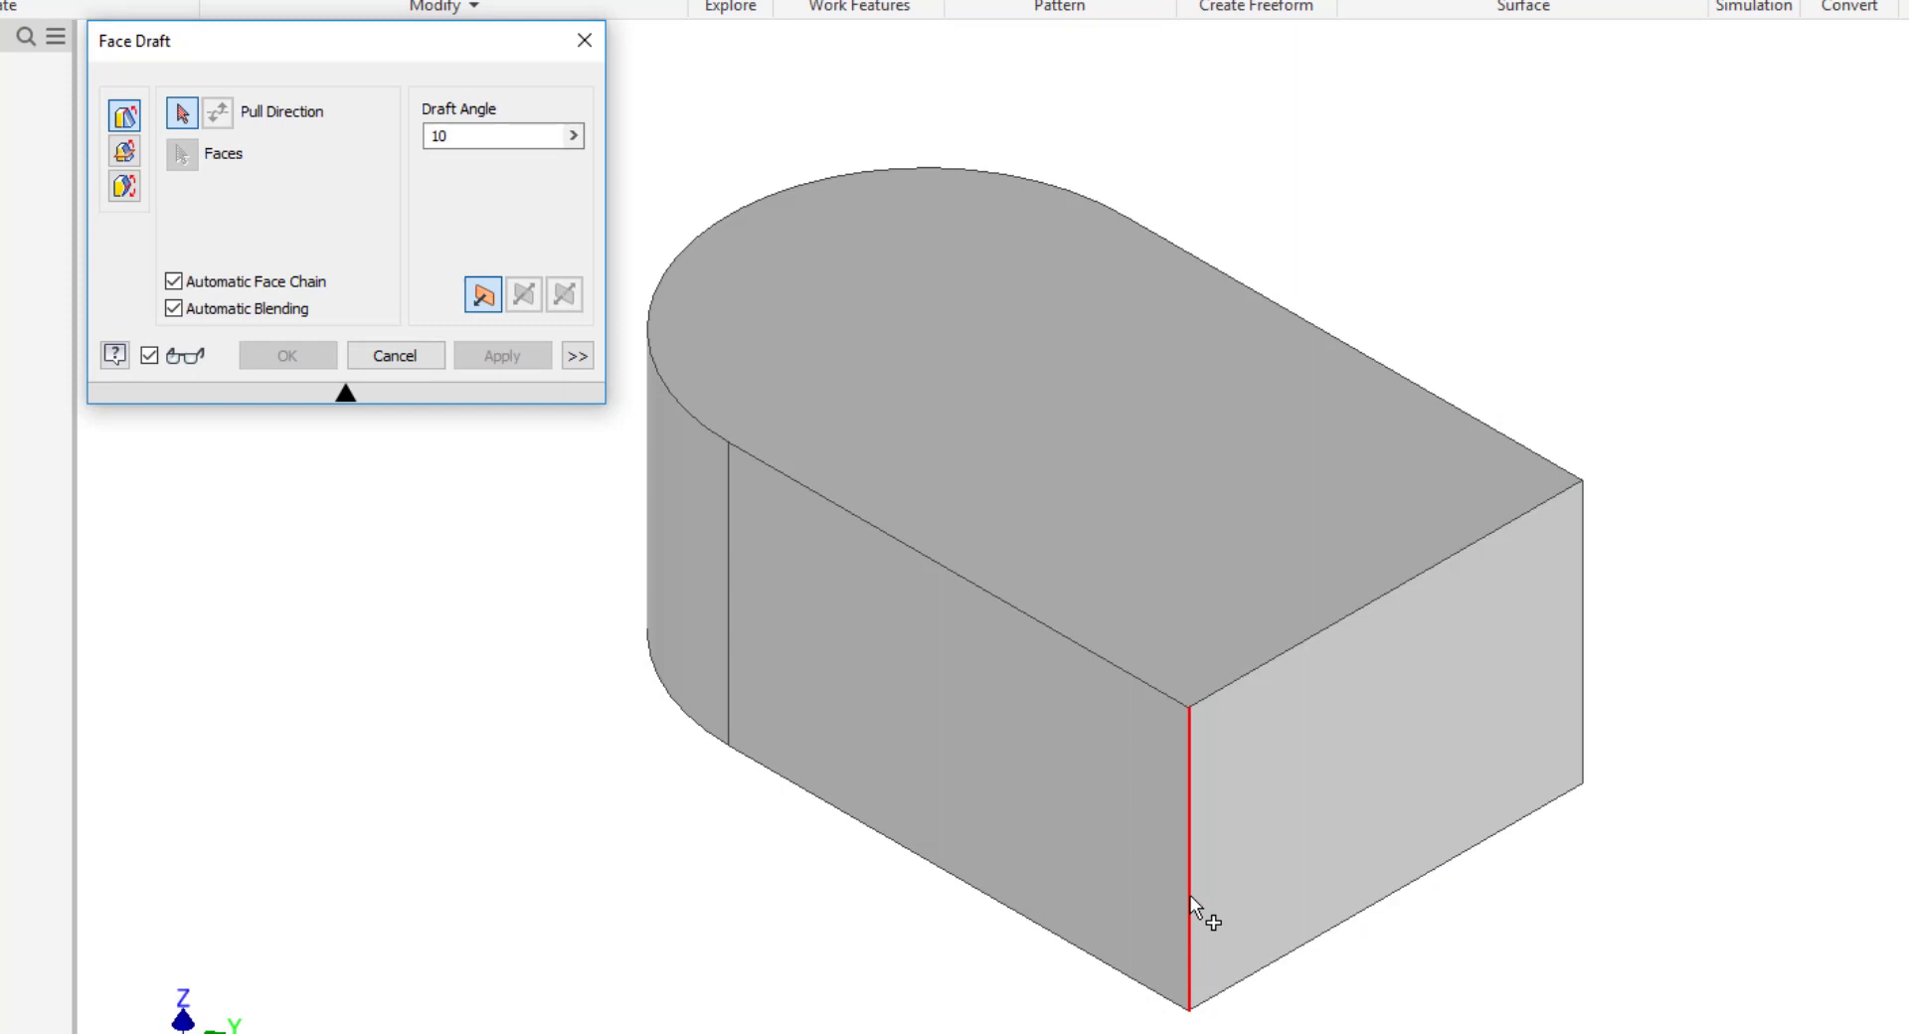
pyautogui.click(1190, 897)
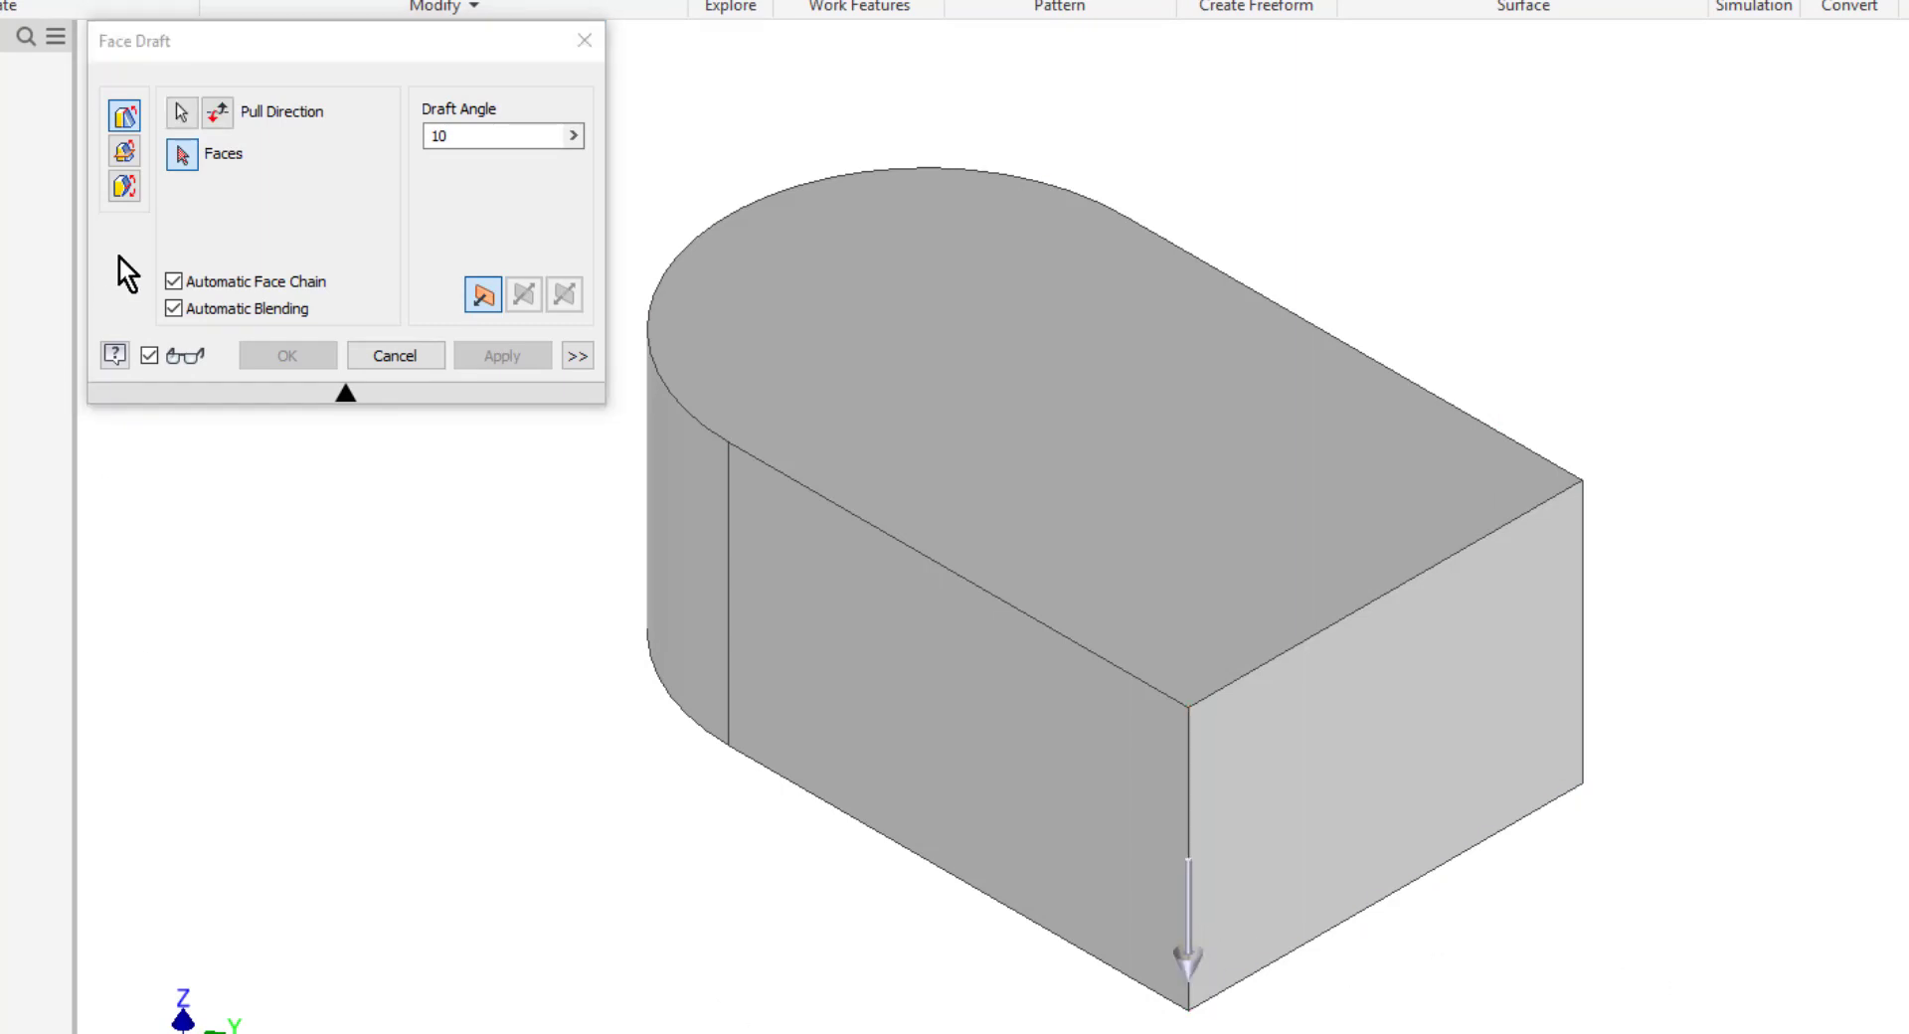
pyautogui.click(1429, 743)
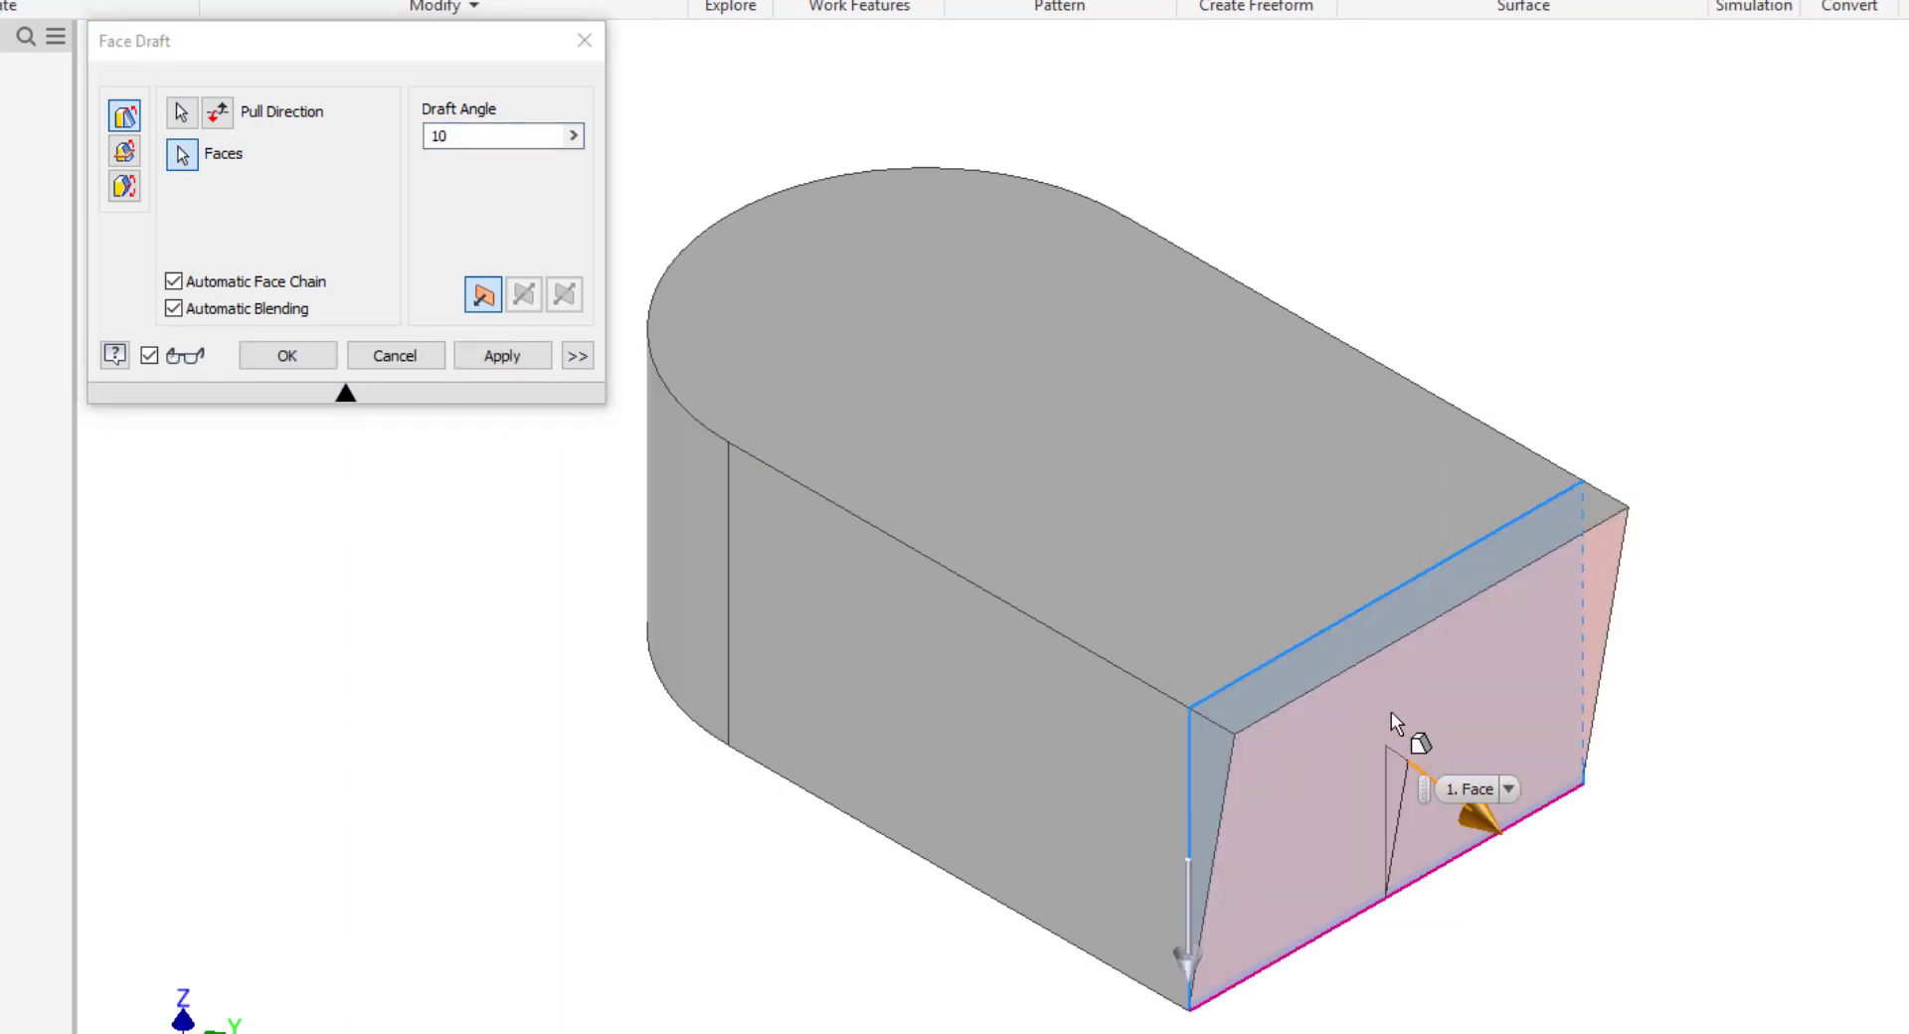
# Step: Reverse the pull direction and add the side face chain to the 10° draft
pyautogui.click(218, 112)
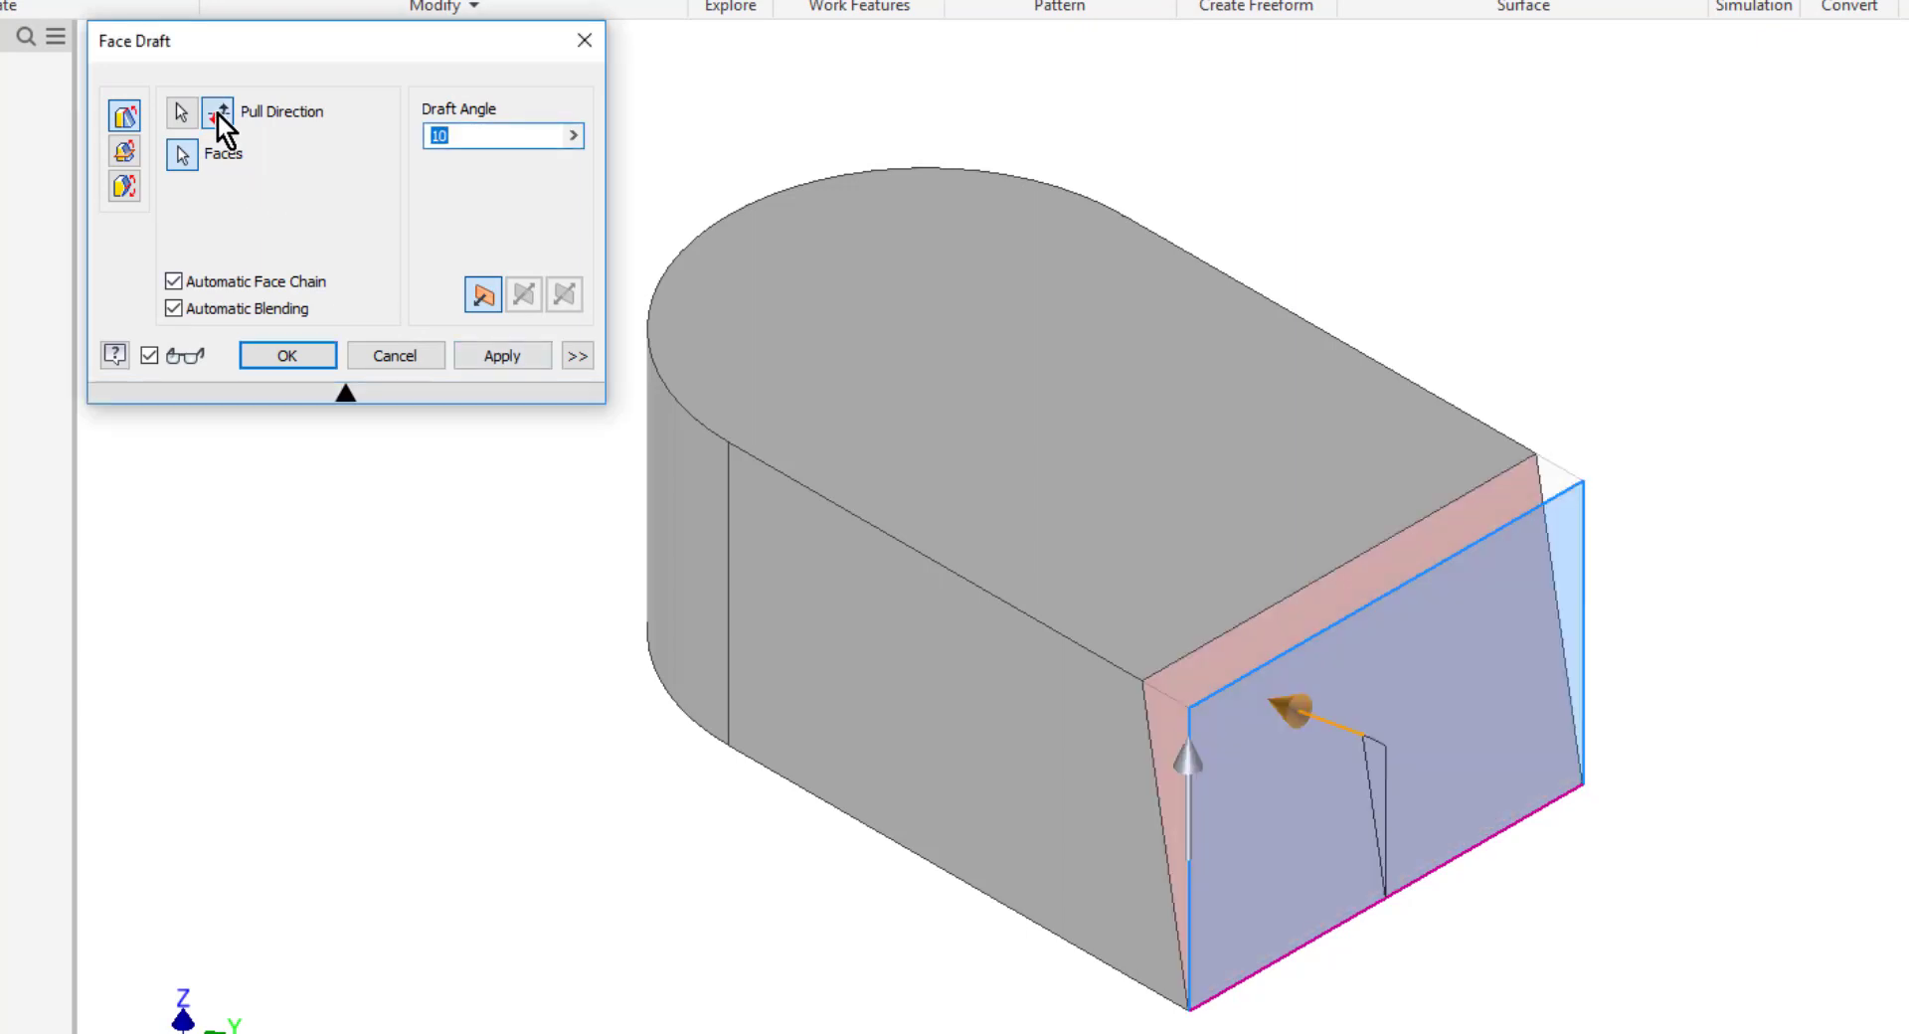
pyautogui.click(183, 151)
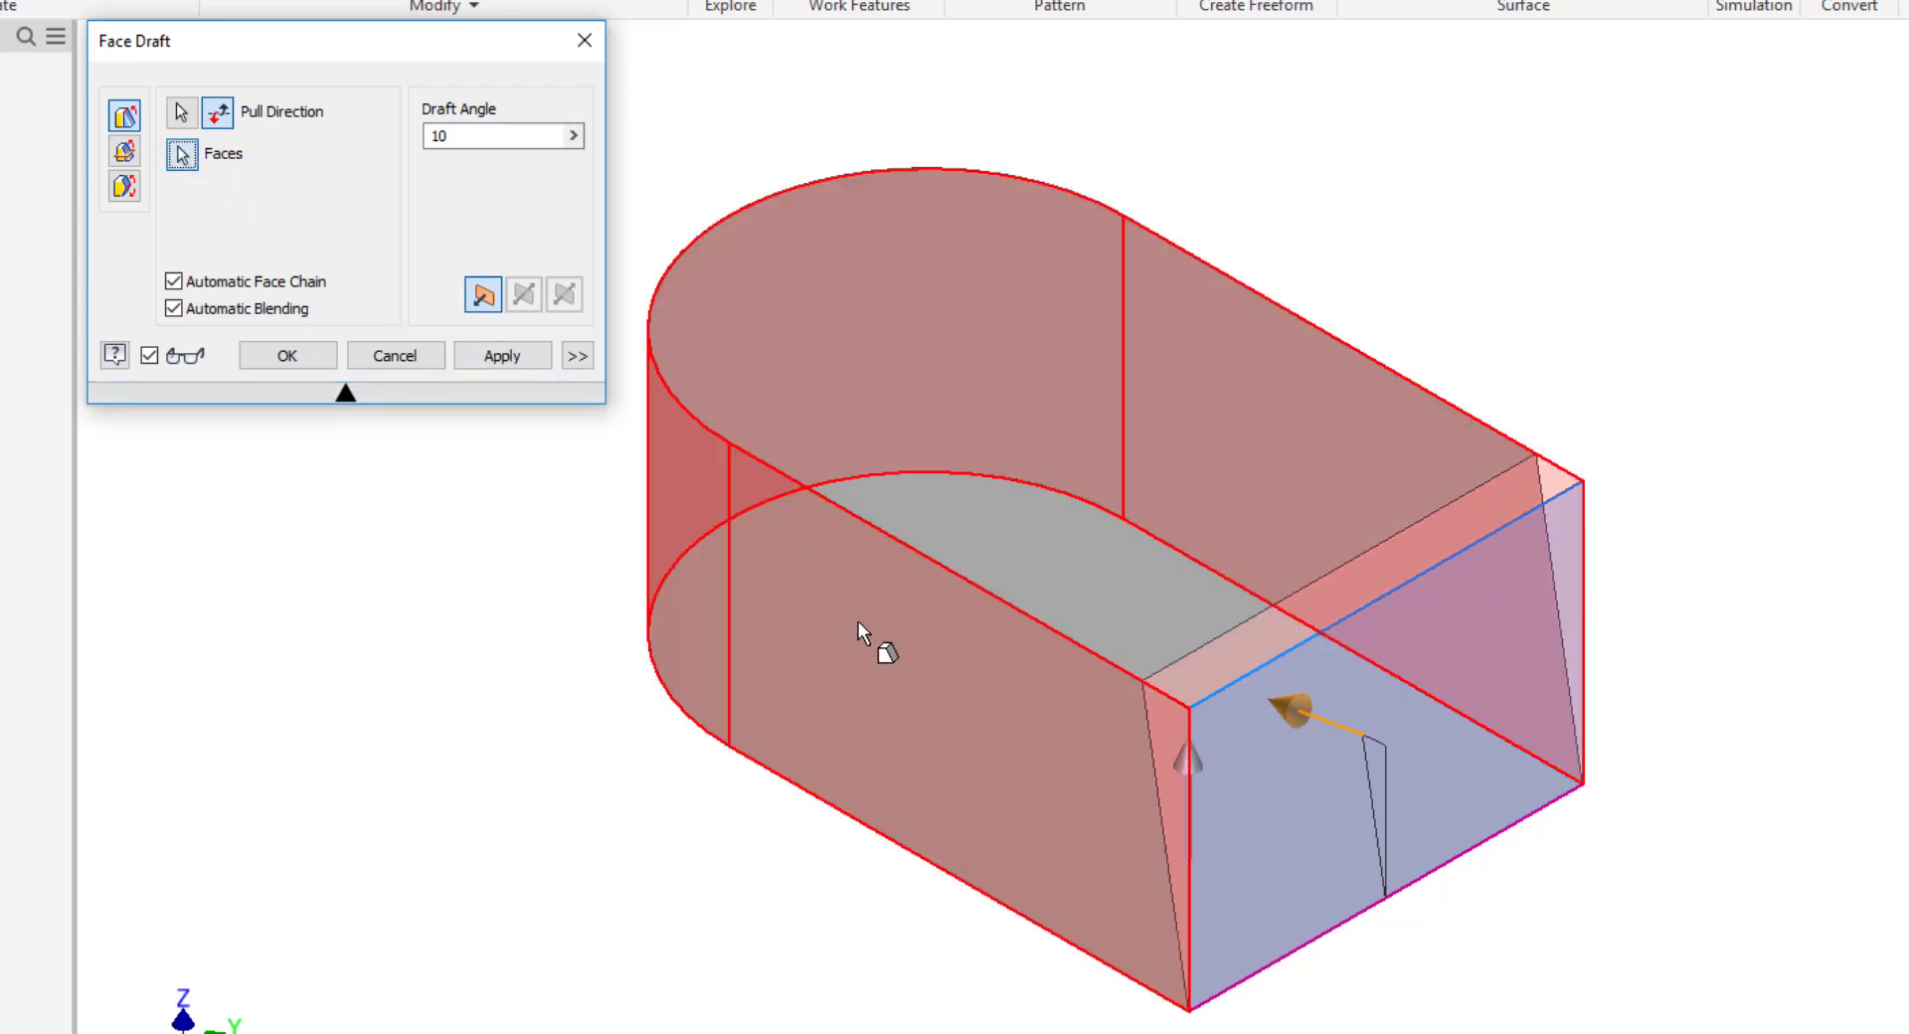
pyautogui.click(857, 624)
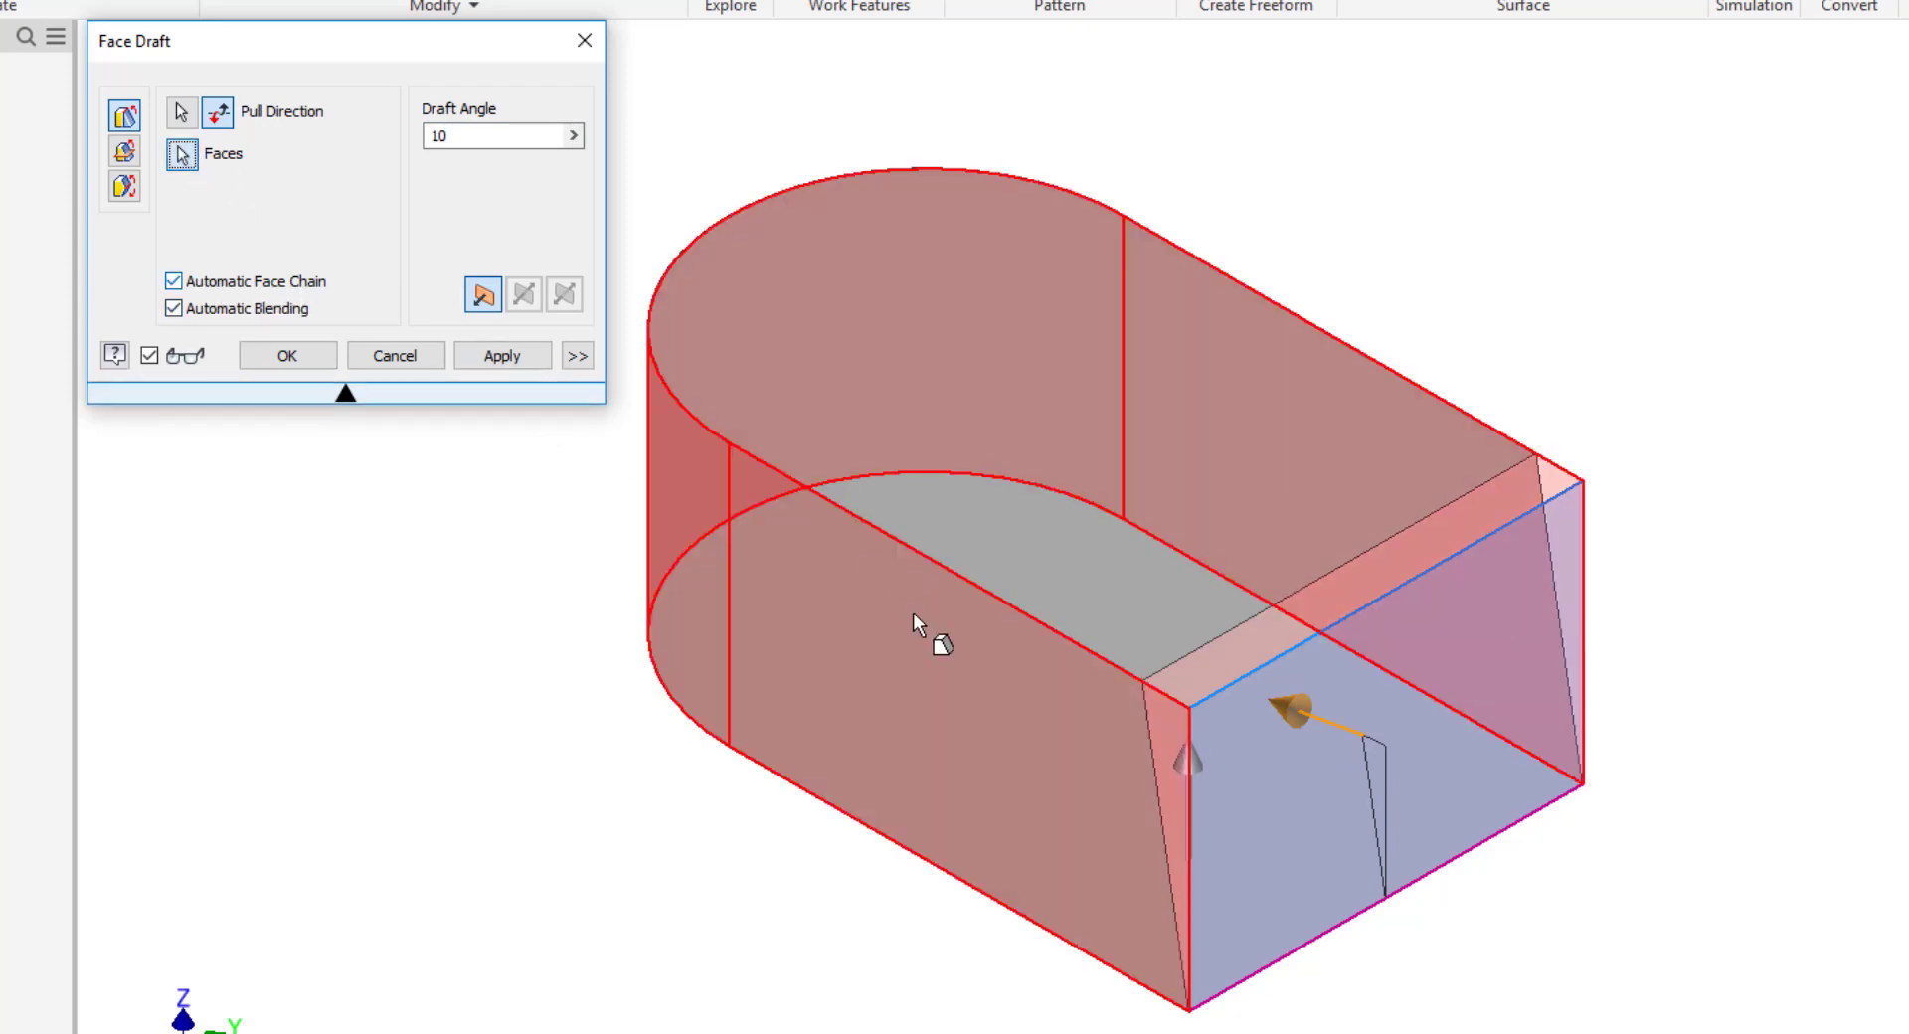
pyautogui.click(915, 617)
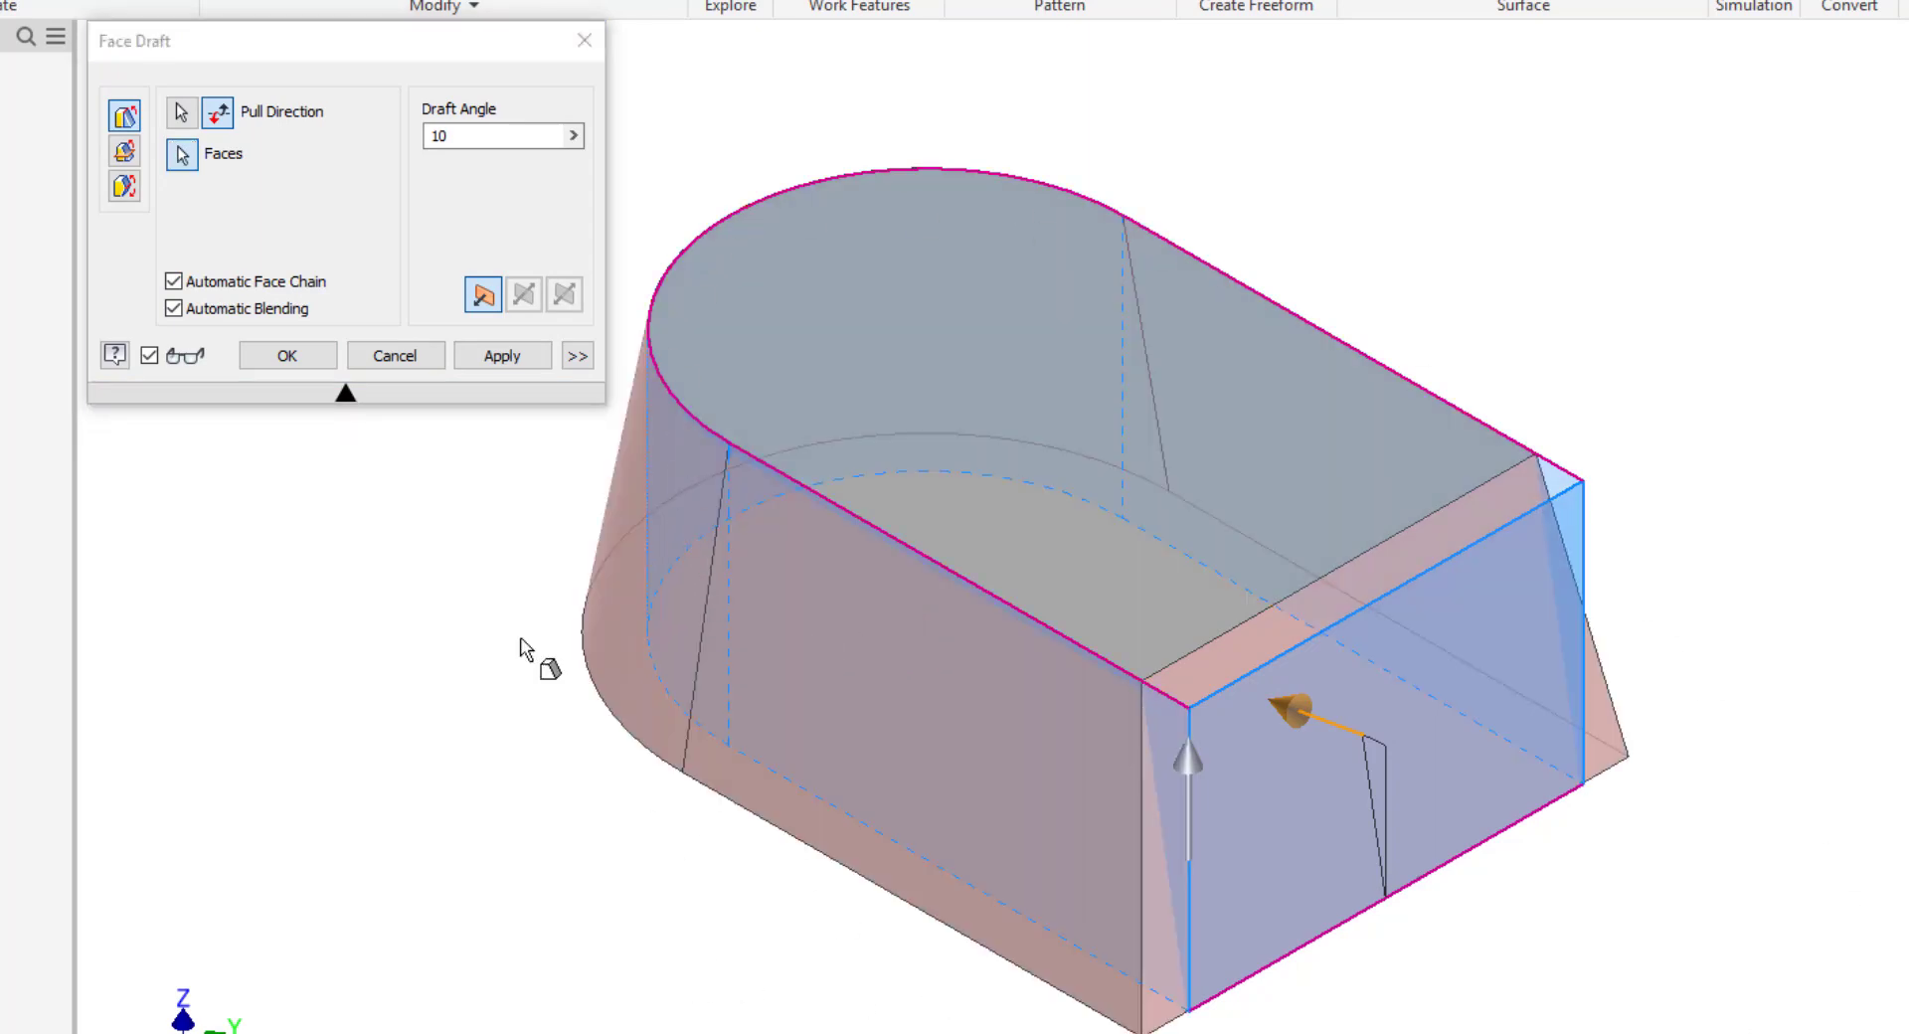
# Step: Apply FaceDraft1, inspect it from the home view, then undo it
pyautogui.click(286, 355)
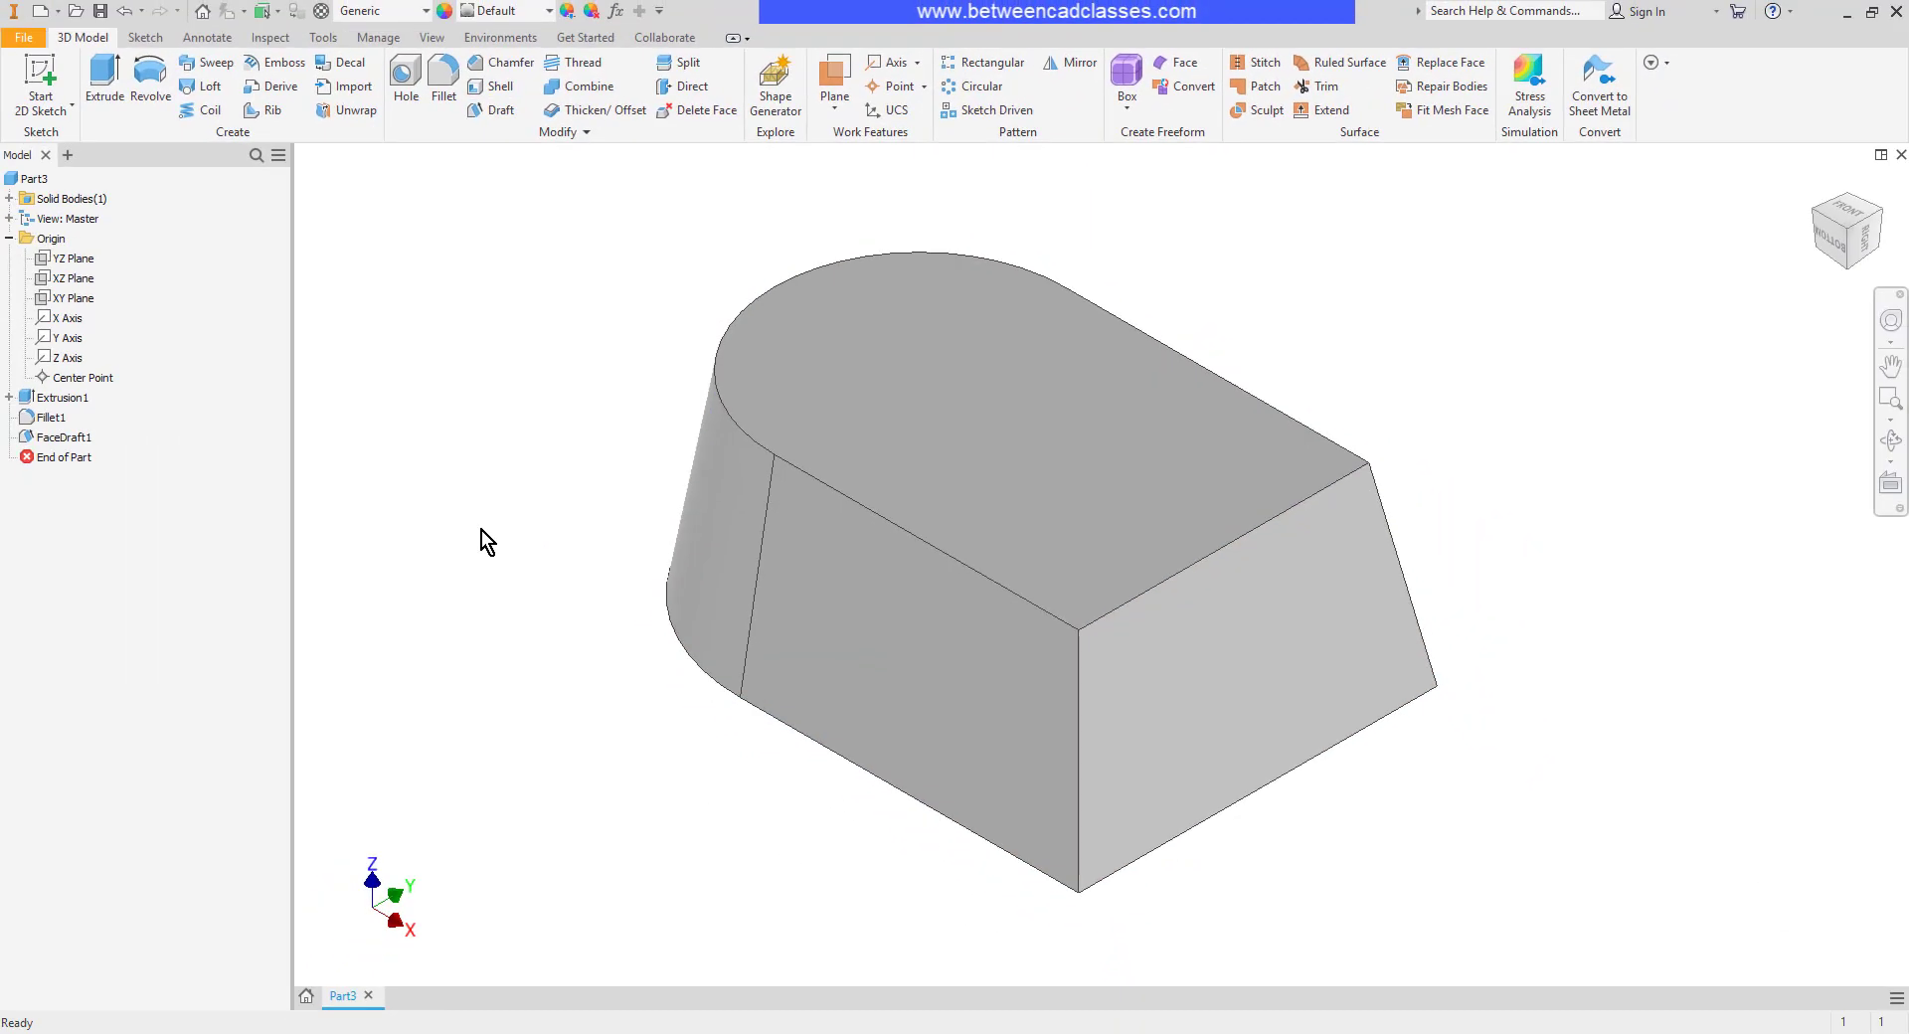
pyautogui.keyDown('shift'); pyautogui.moveTo(1262, 729); pyautogui.dragTo(1284, 771, button='middle'); pyautogui.keyUp('shift')
pyautogui.press('F6')
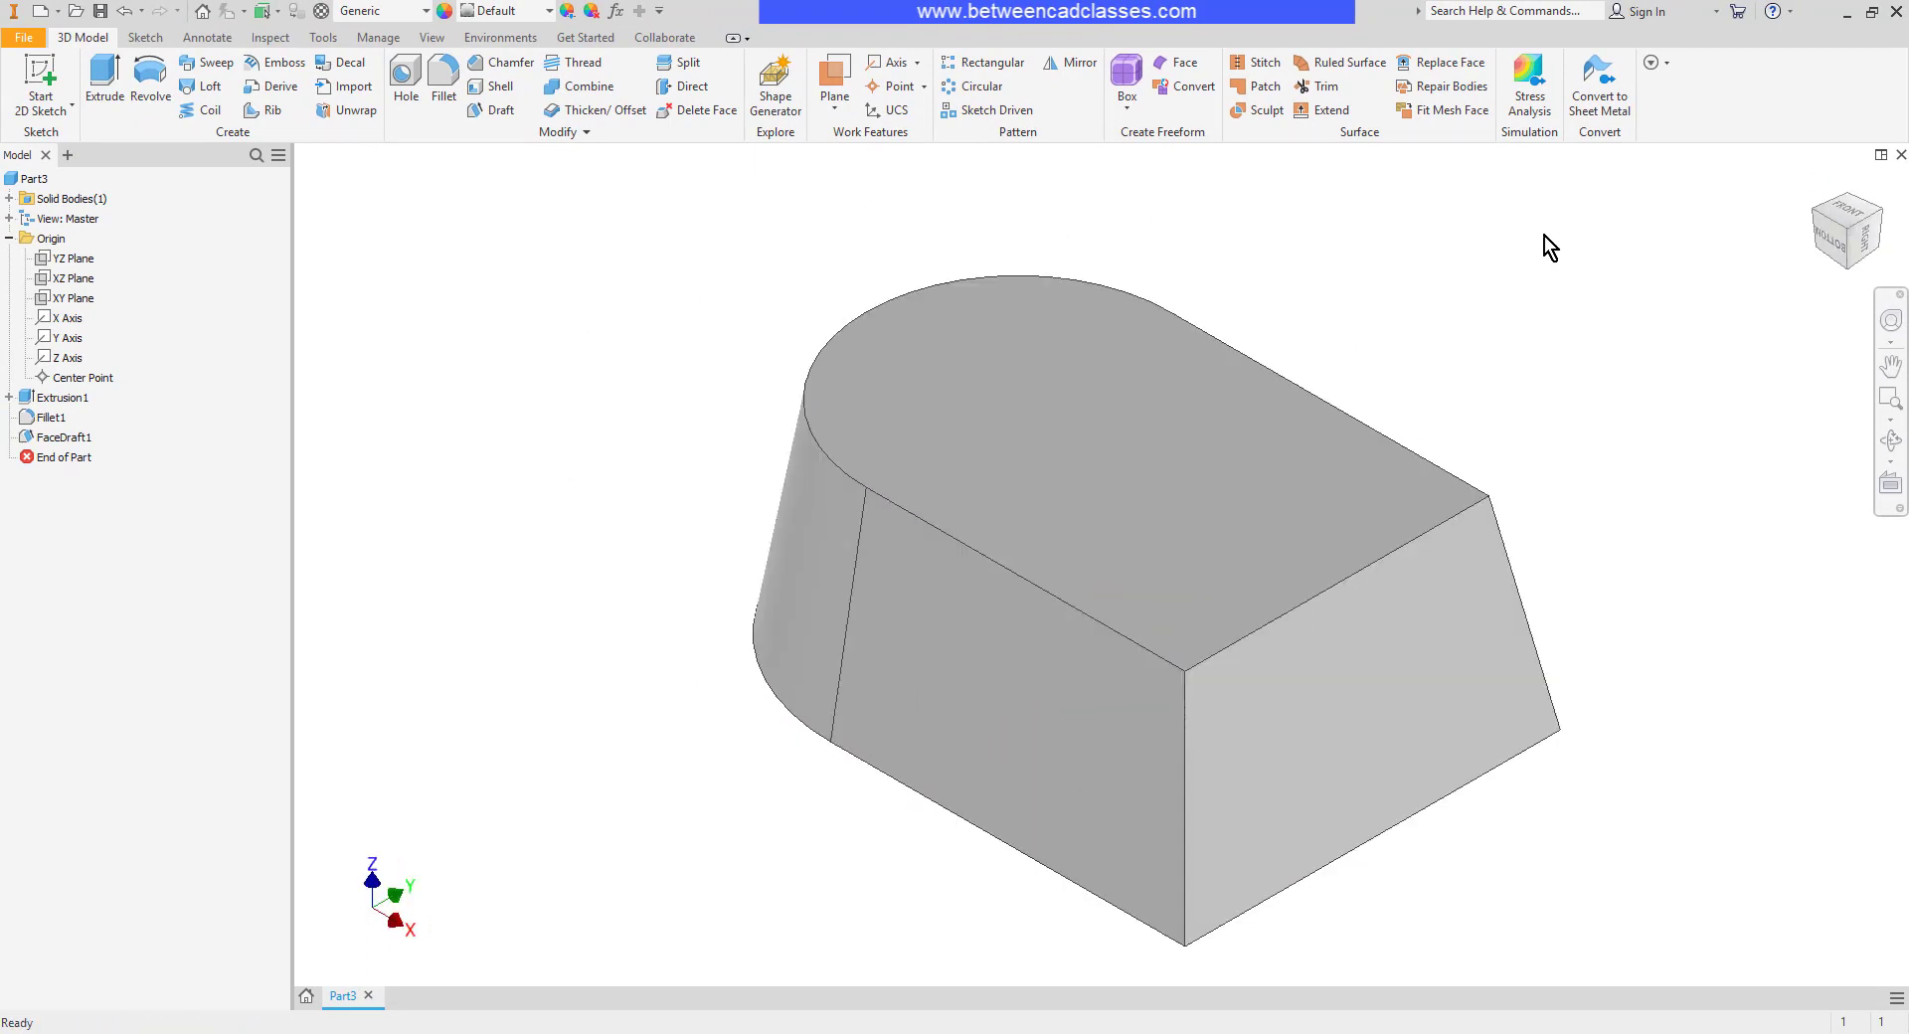
pyautogui.hotkey('ctrl', 'z')
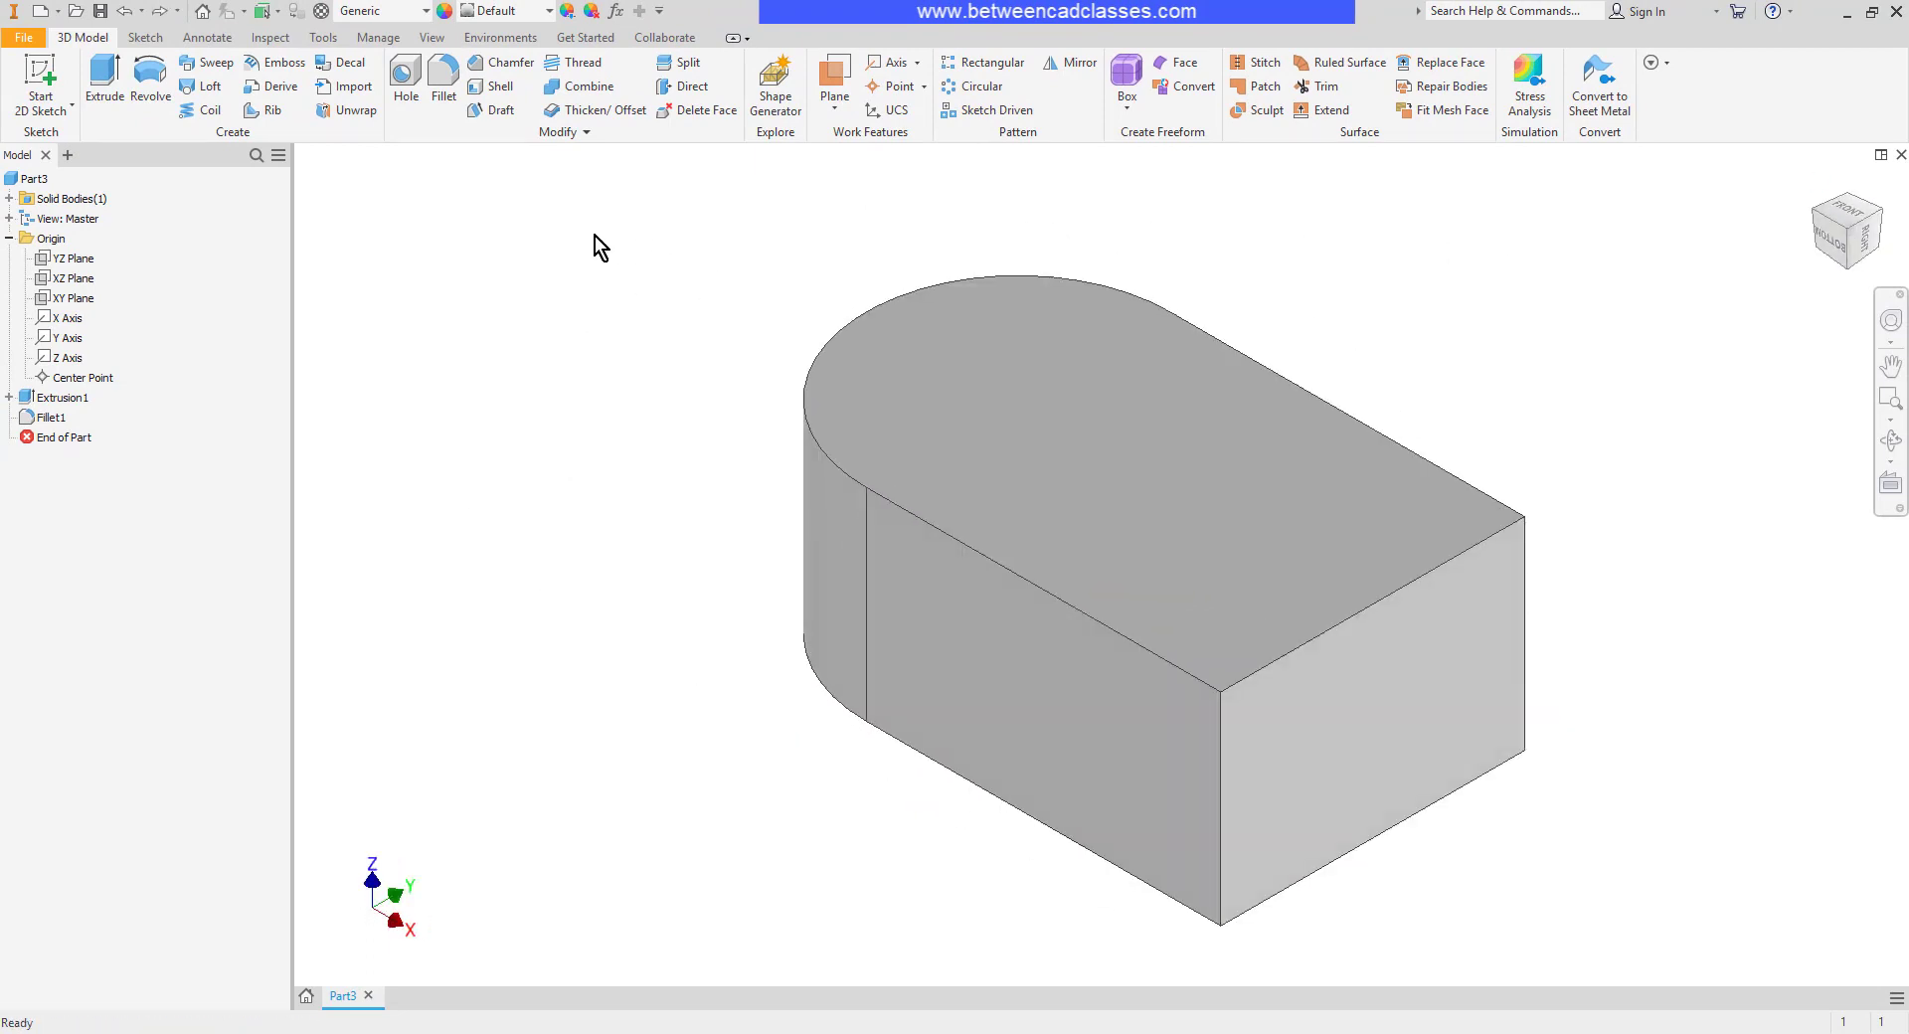
# Step: Trial a second draft on the right end face, toggling the pull direction, then cancel it
pyautogui.click(500, 110)
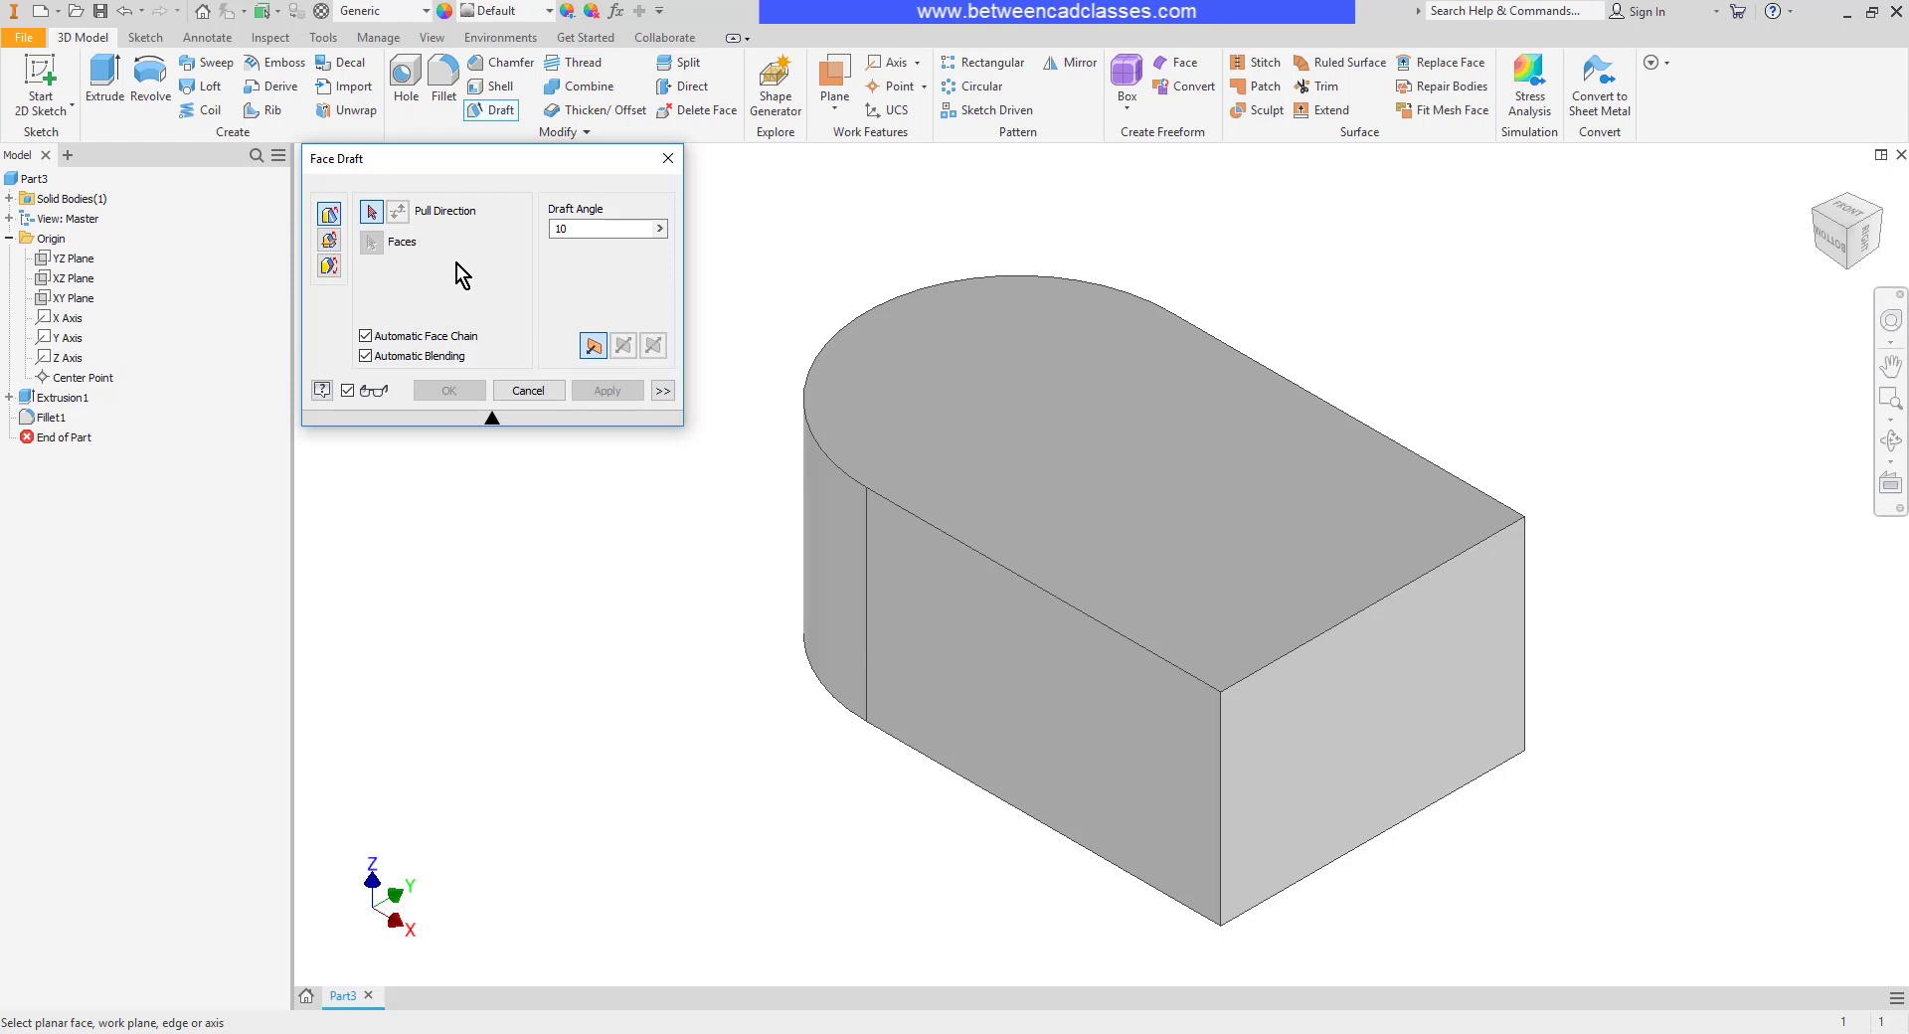
pyautogui.click(1223, 761)
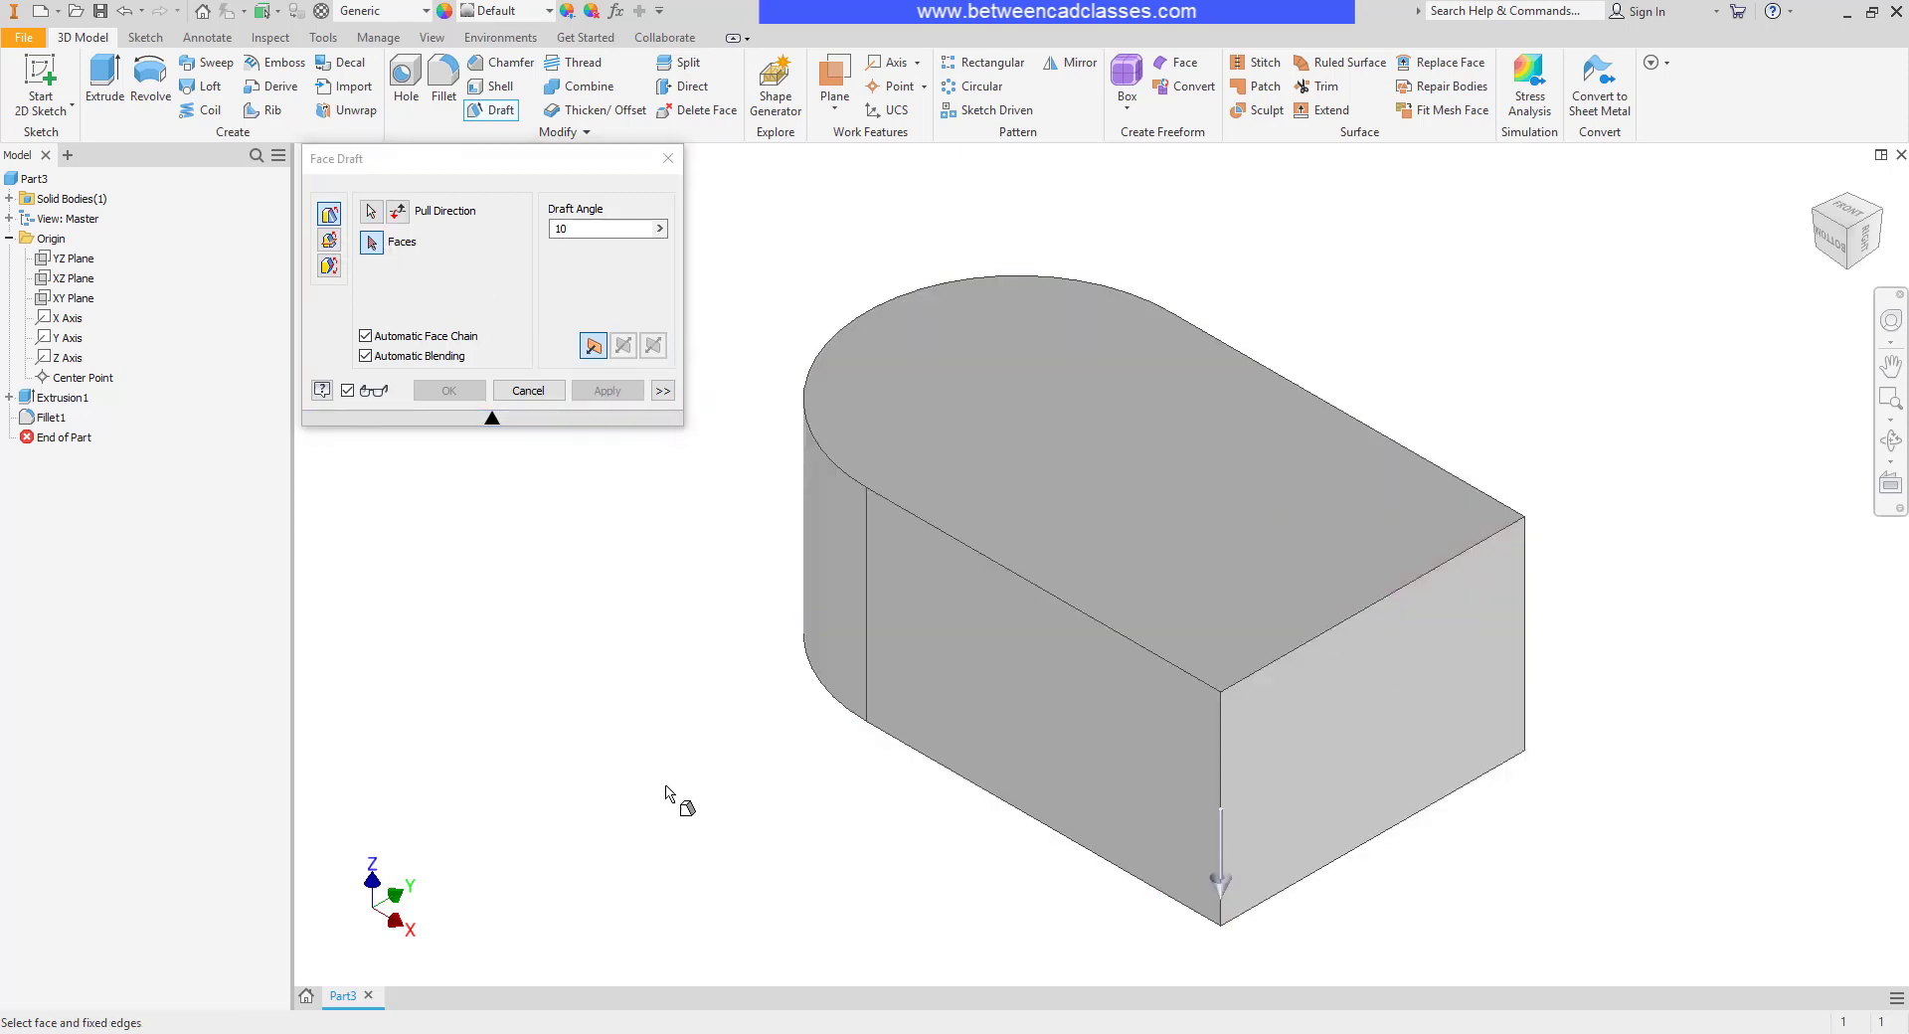
pyautogui.click(1322, 703)
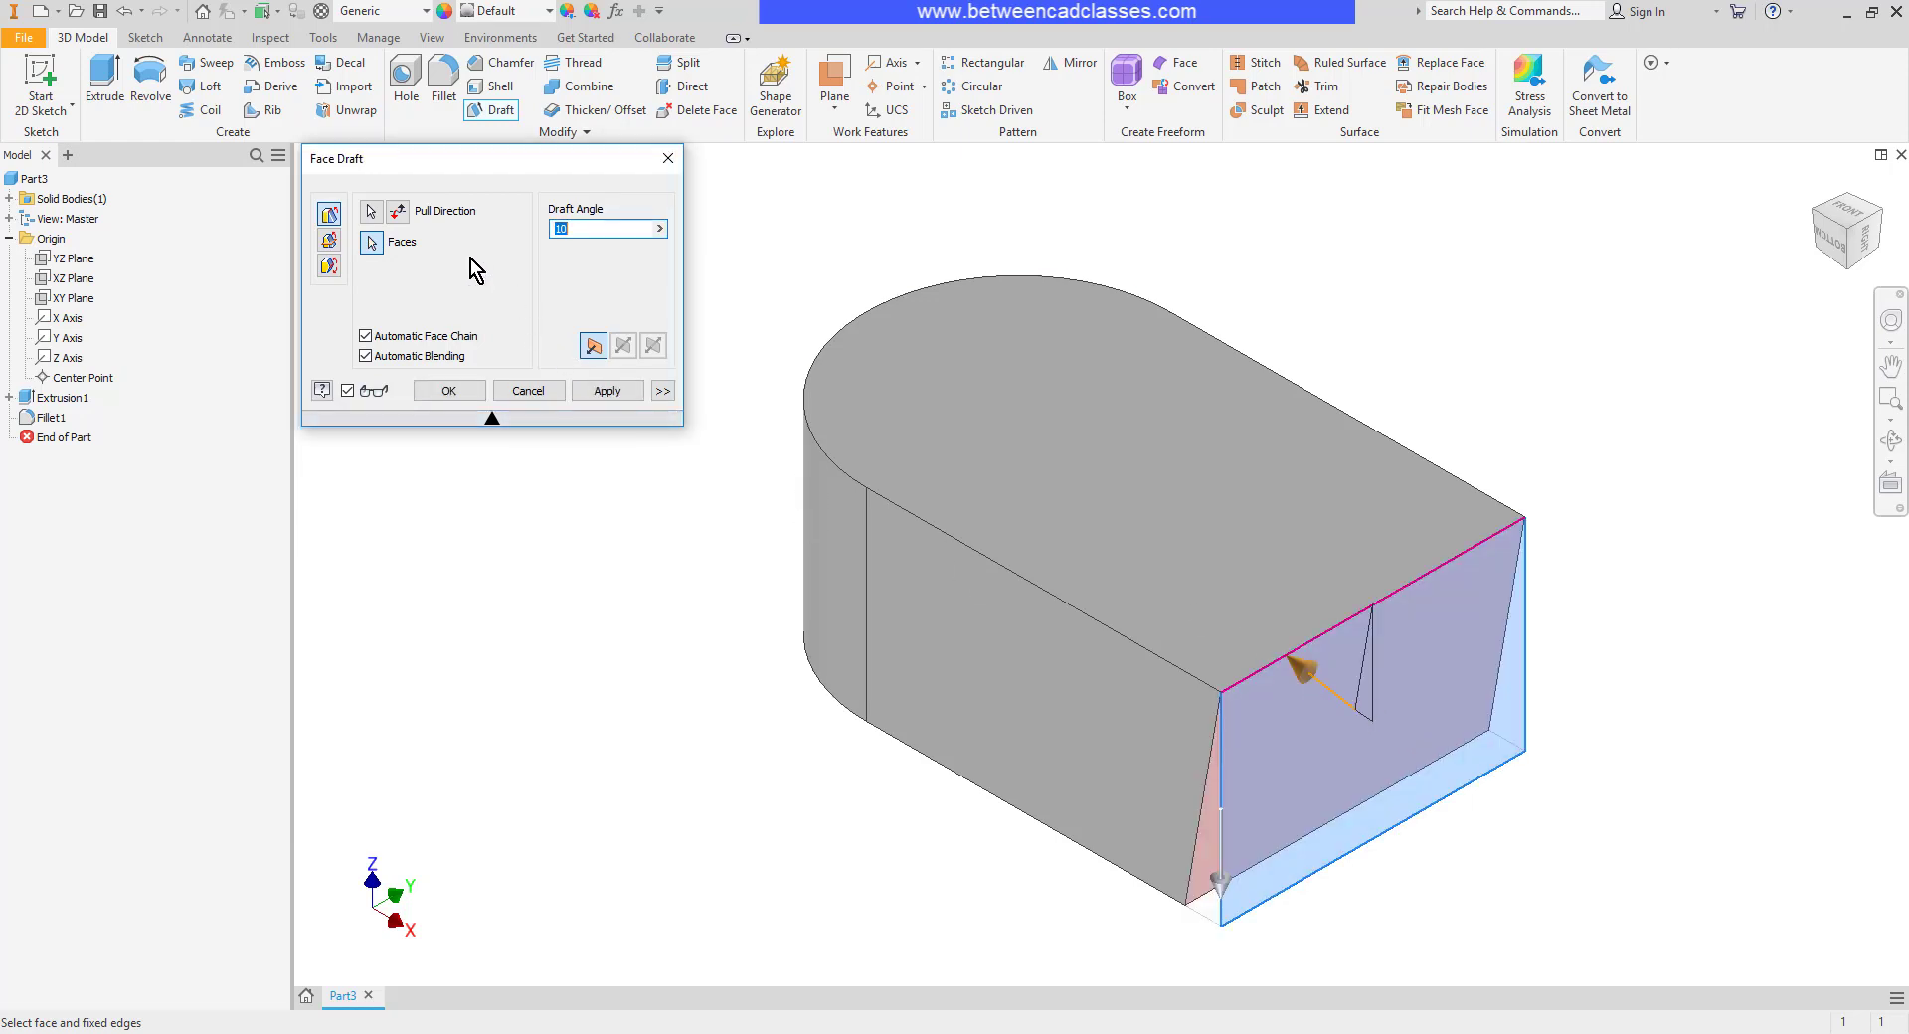
pyautogui.click(399, 212)
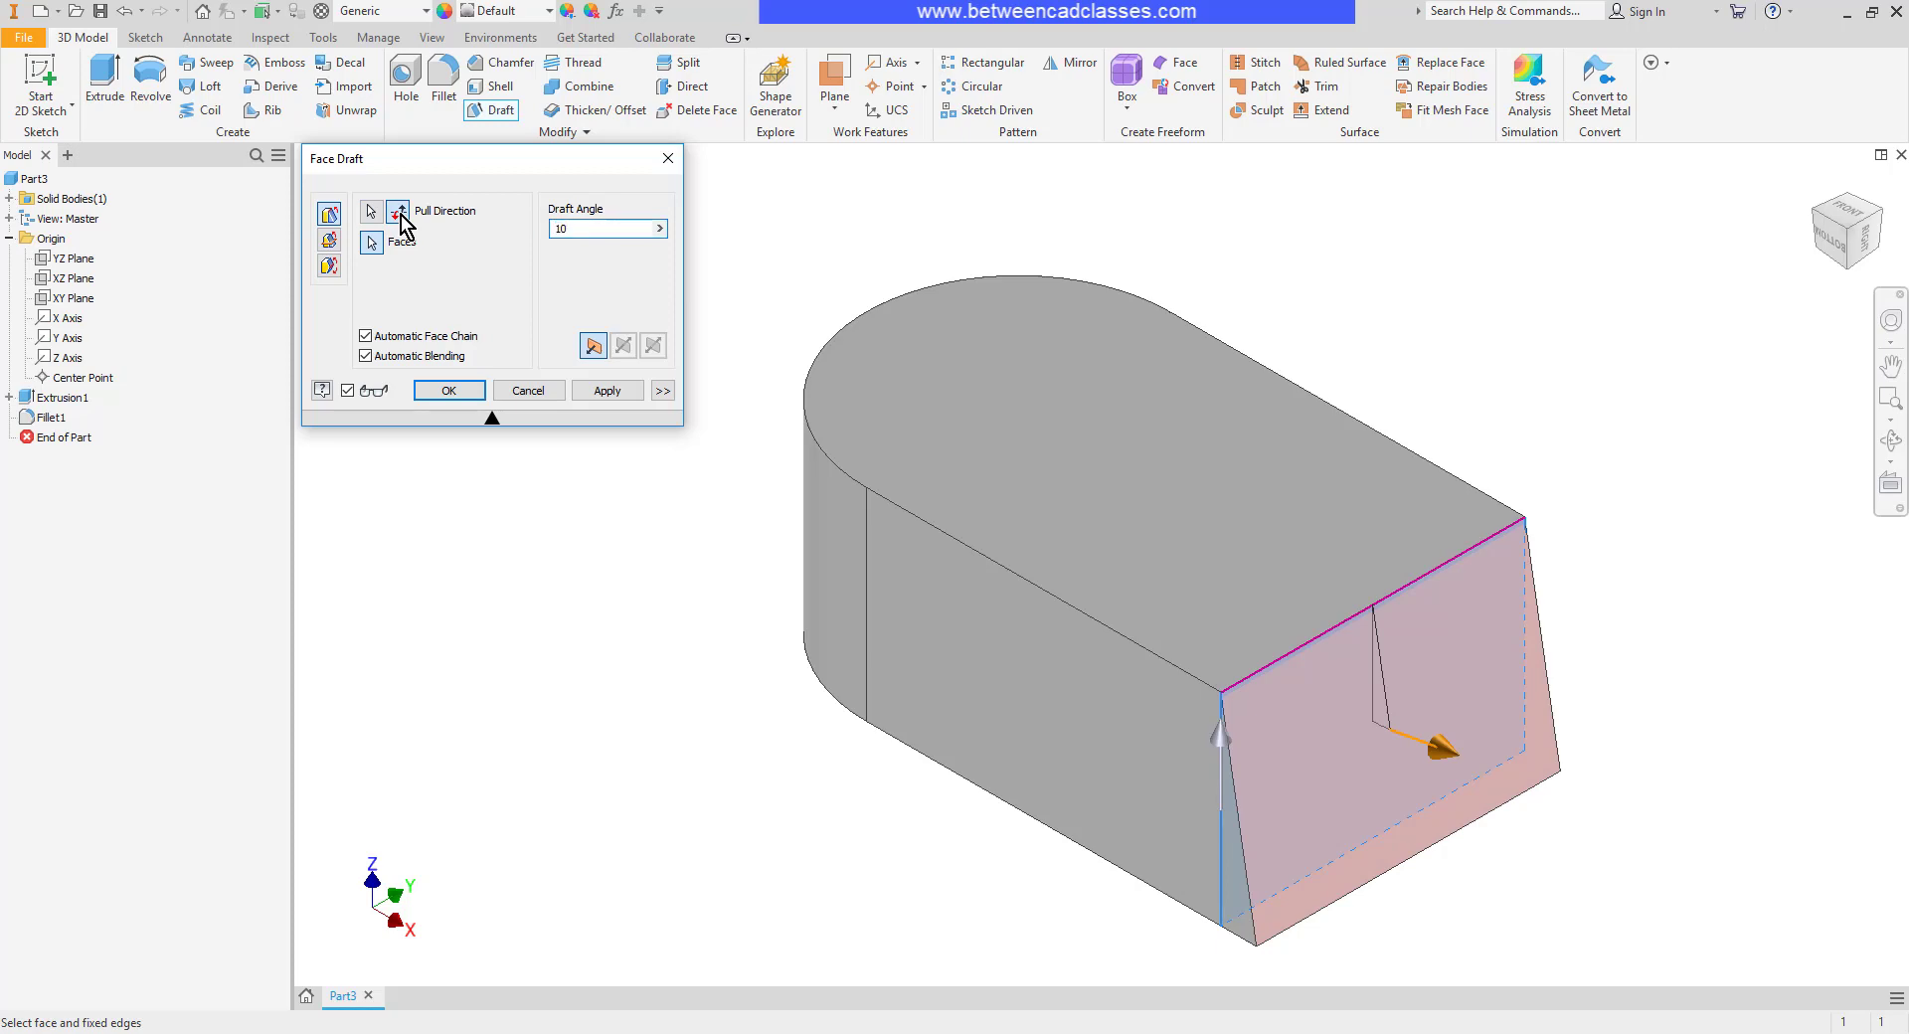
pyautogui.click(400, 214)
pyautogui.click(400, 214)
pyautogui.click(399, 214)
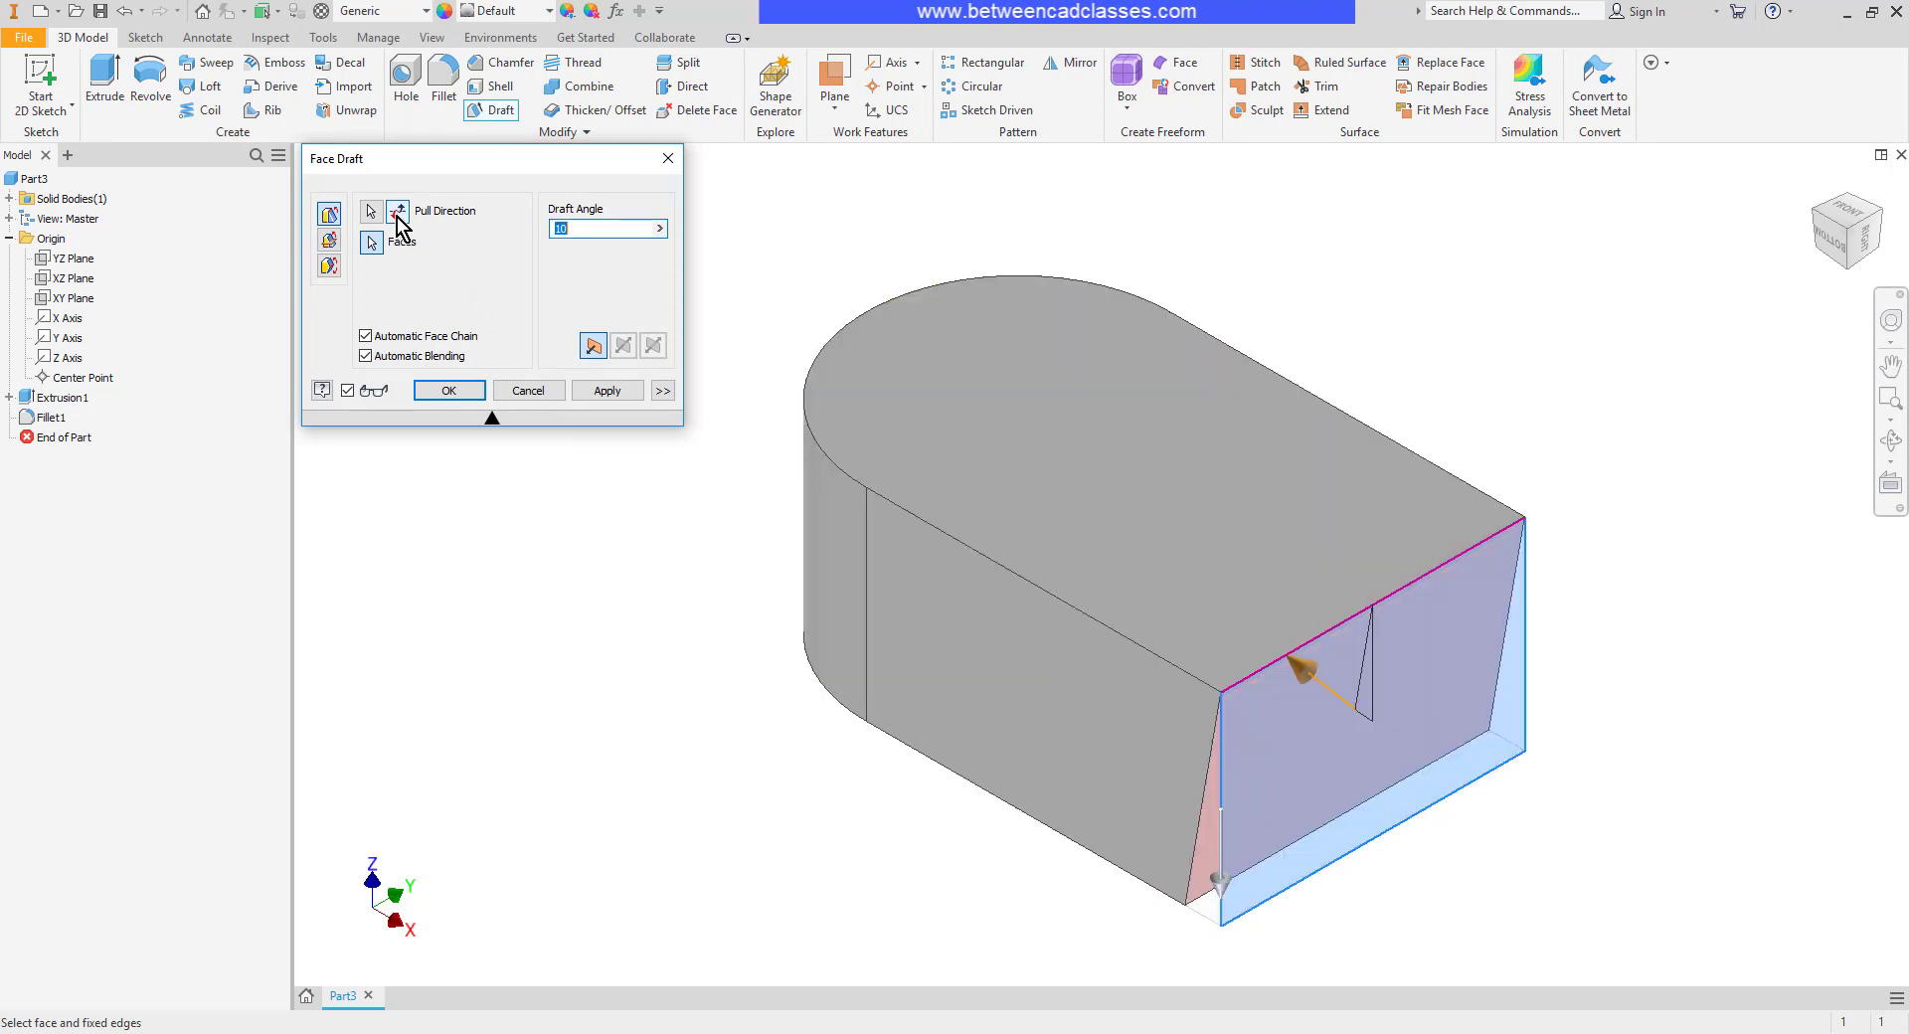
pyautogui.click(397, 214)
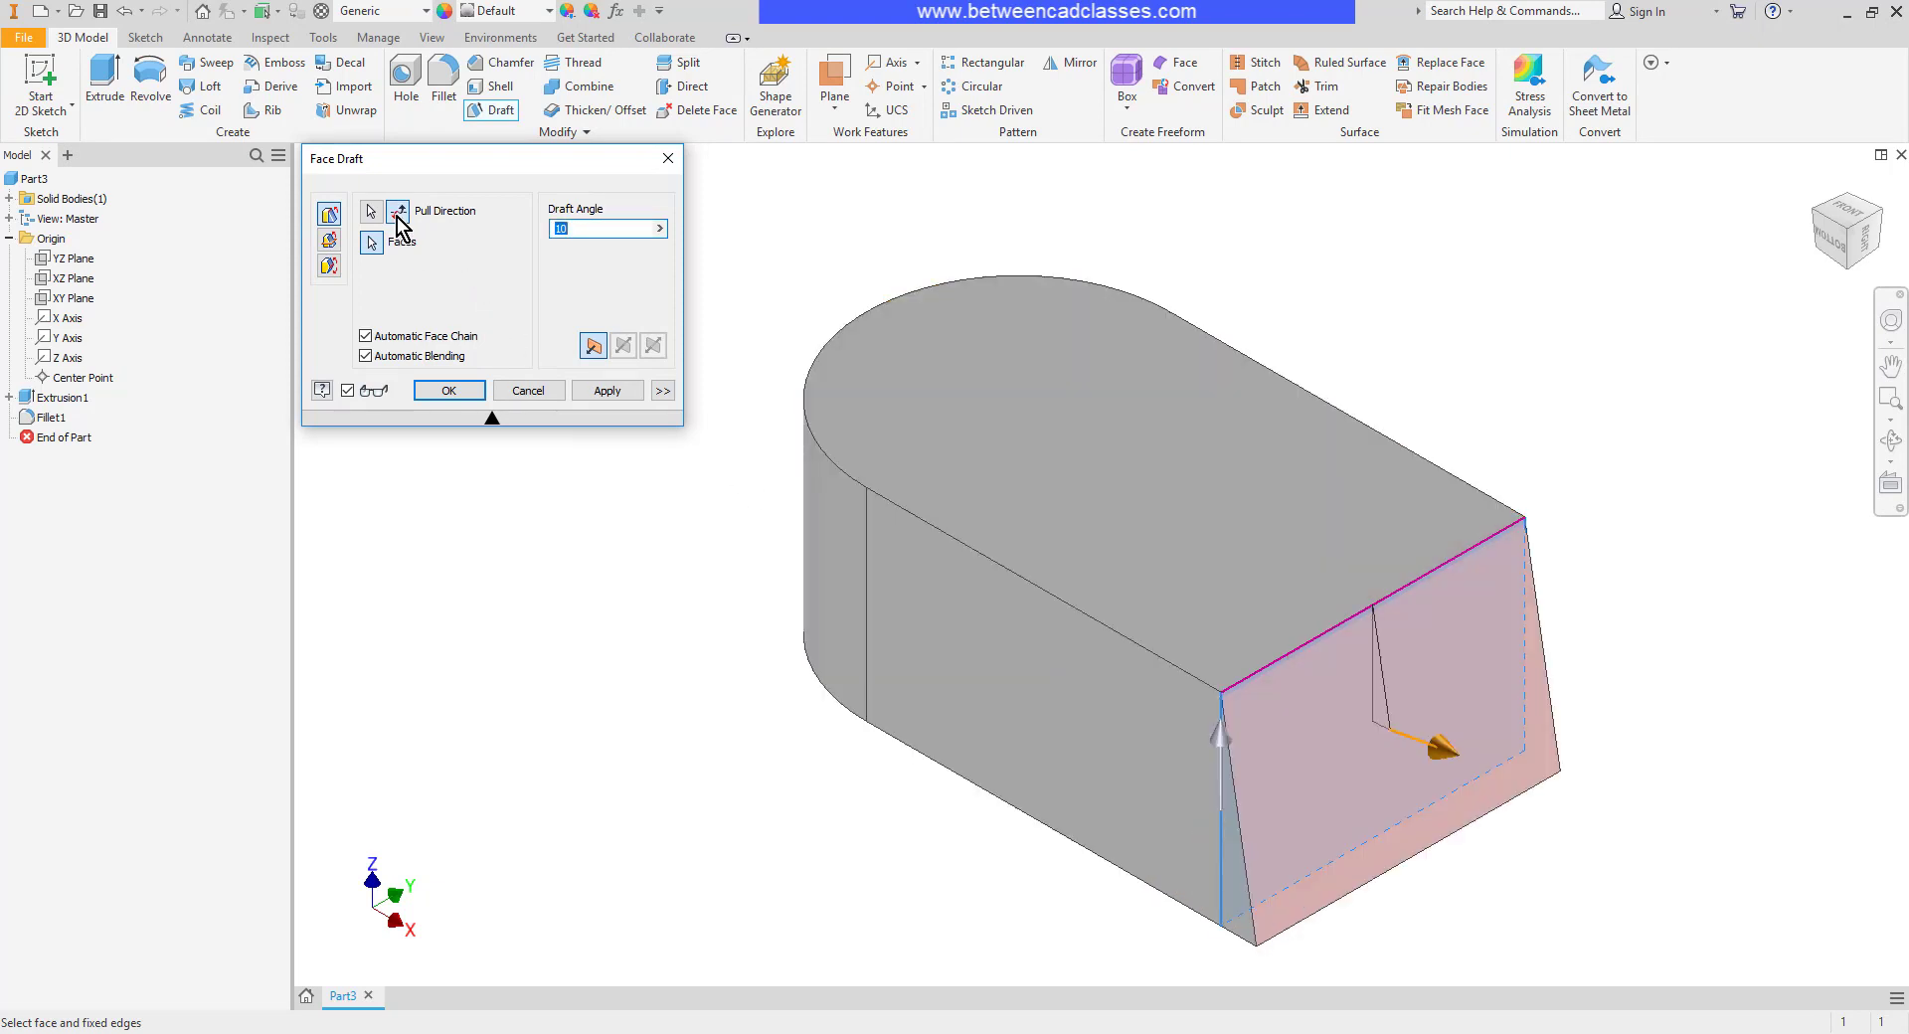
pyautogui.click(398, 215)
pyautogui.click(398, 215)
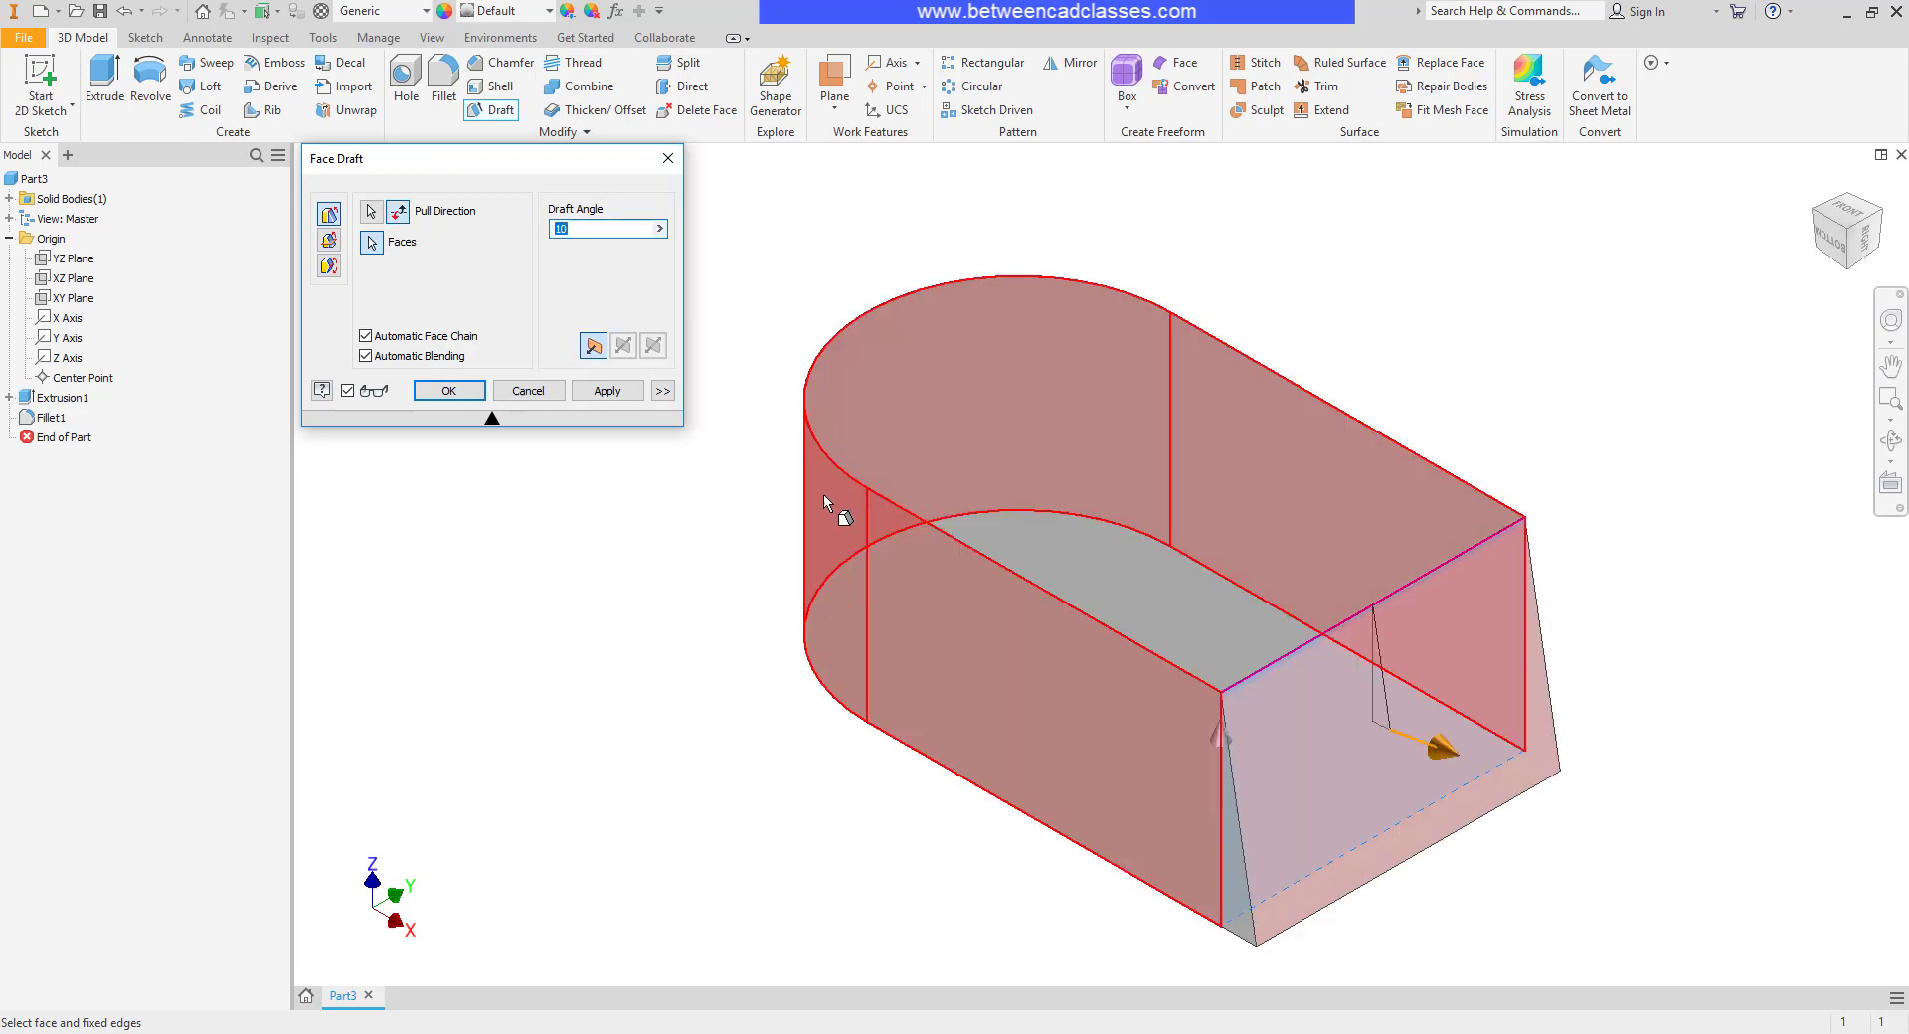
pyautogui.click(538, 389)
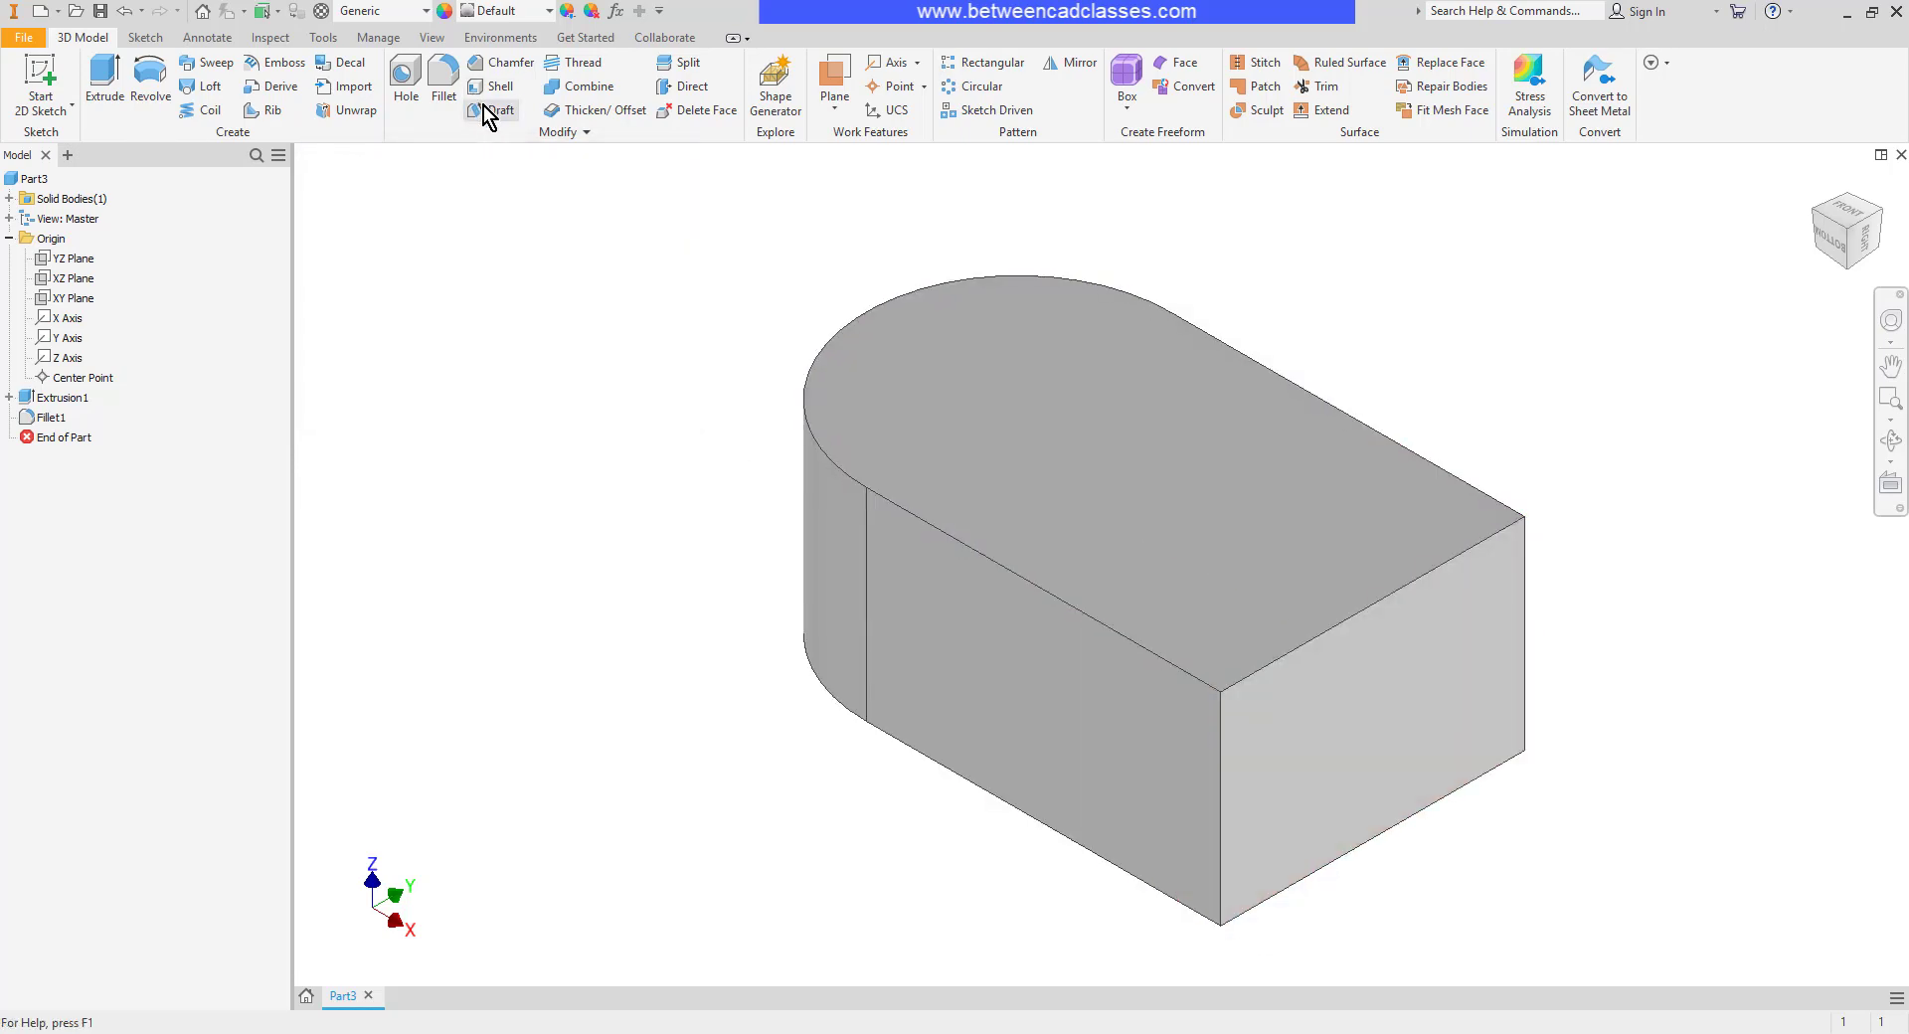
pyautogui.click(481, 105)
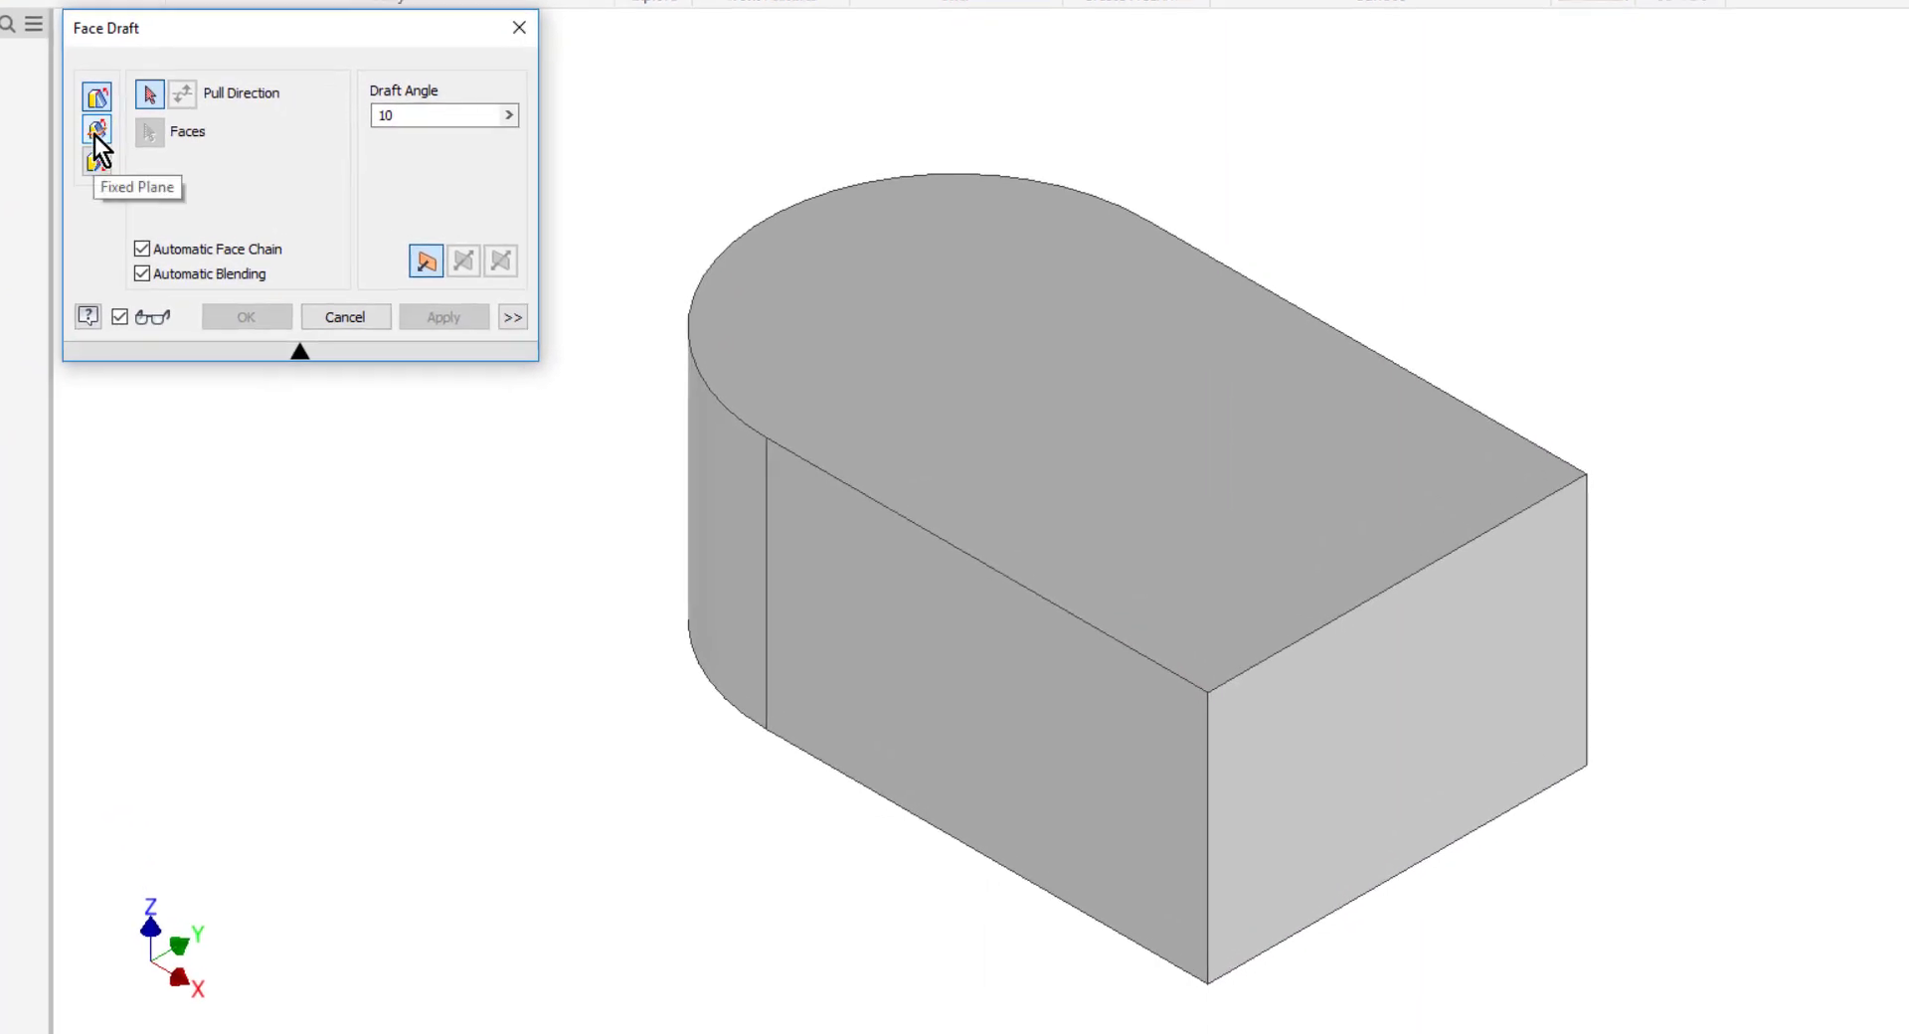
pyautogui.click(95, 130)
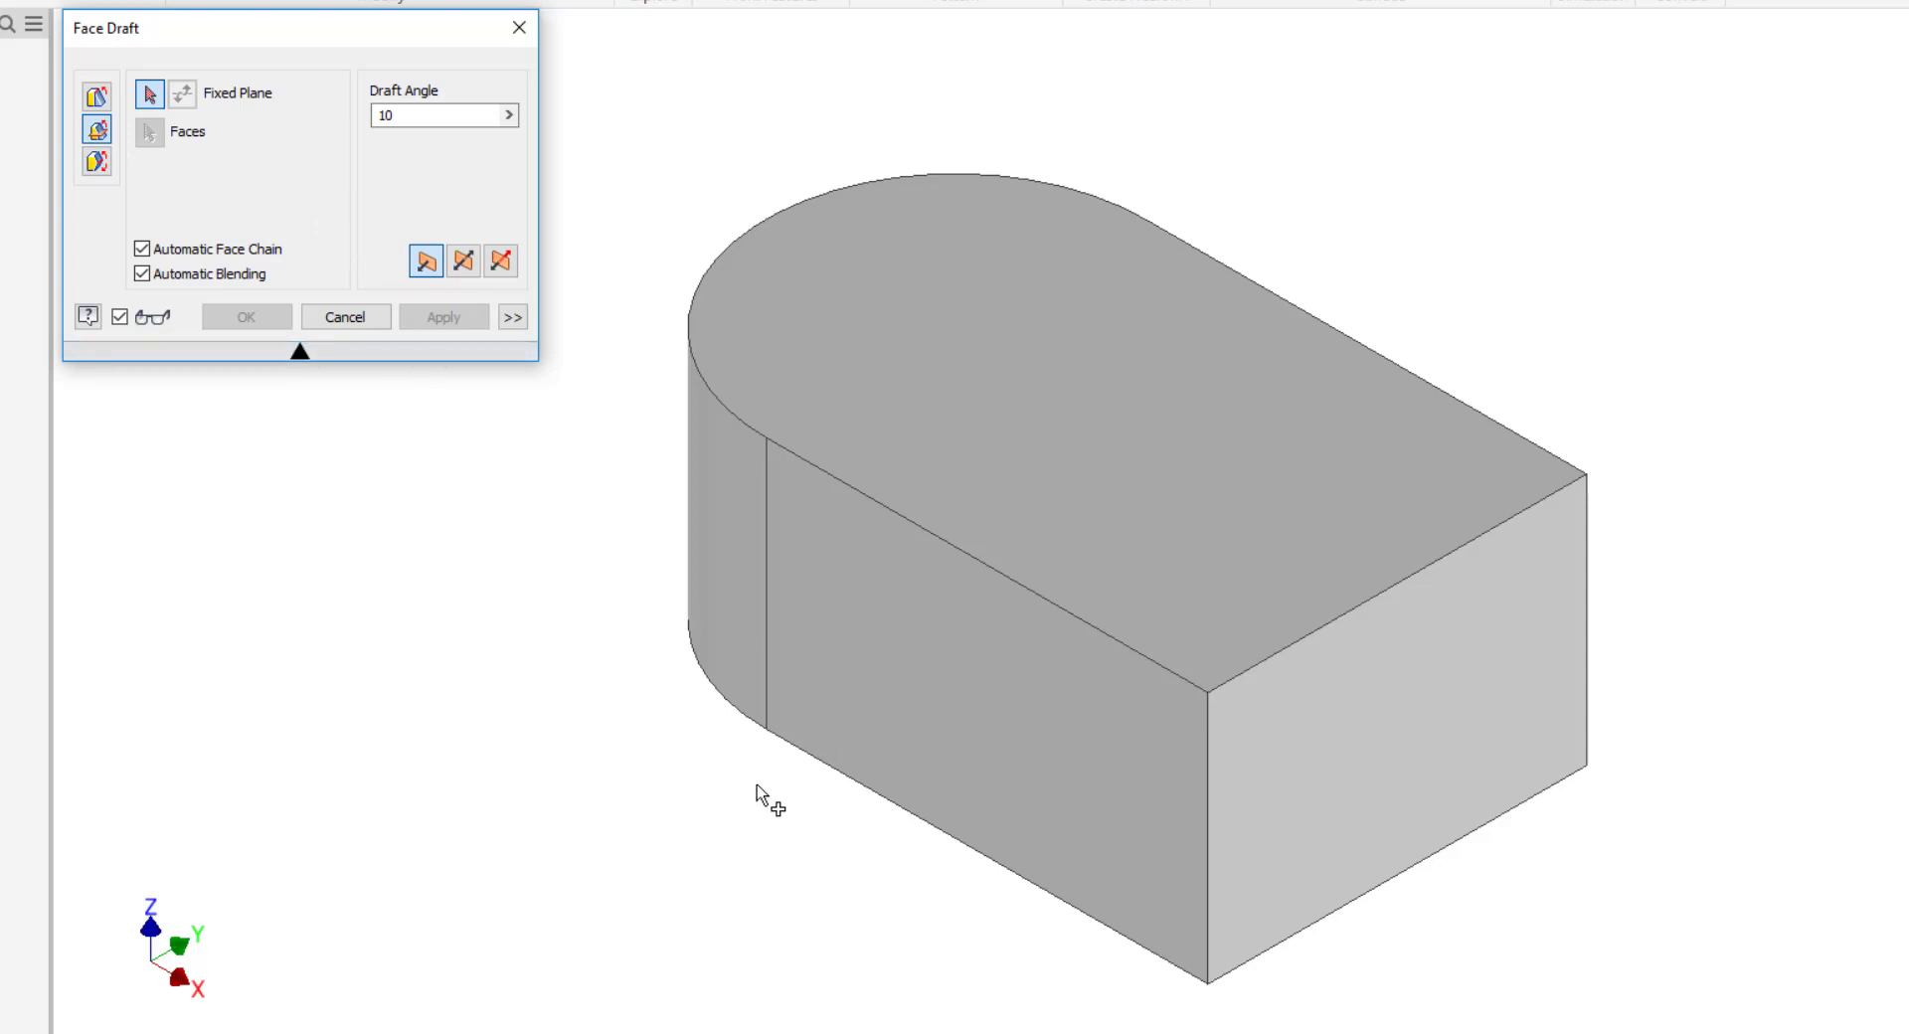
pyautogui.keyDown('shift'); pyautogui.moveTo(834, 873); pyautogui.dragTo(835, 759, button='middle'); pyautogui.keyUp('shift')
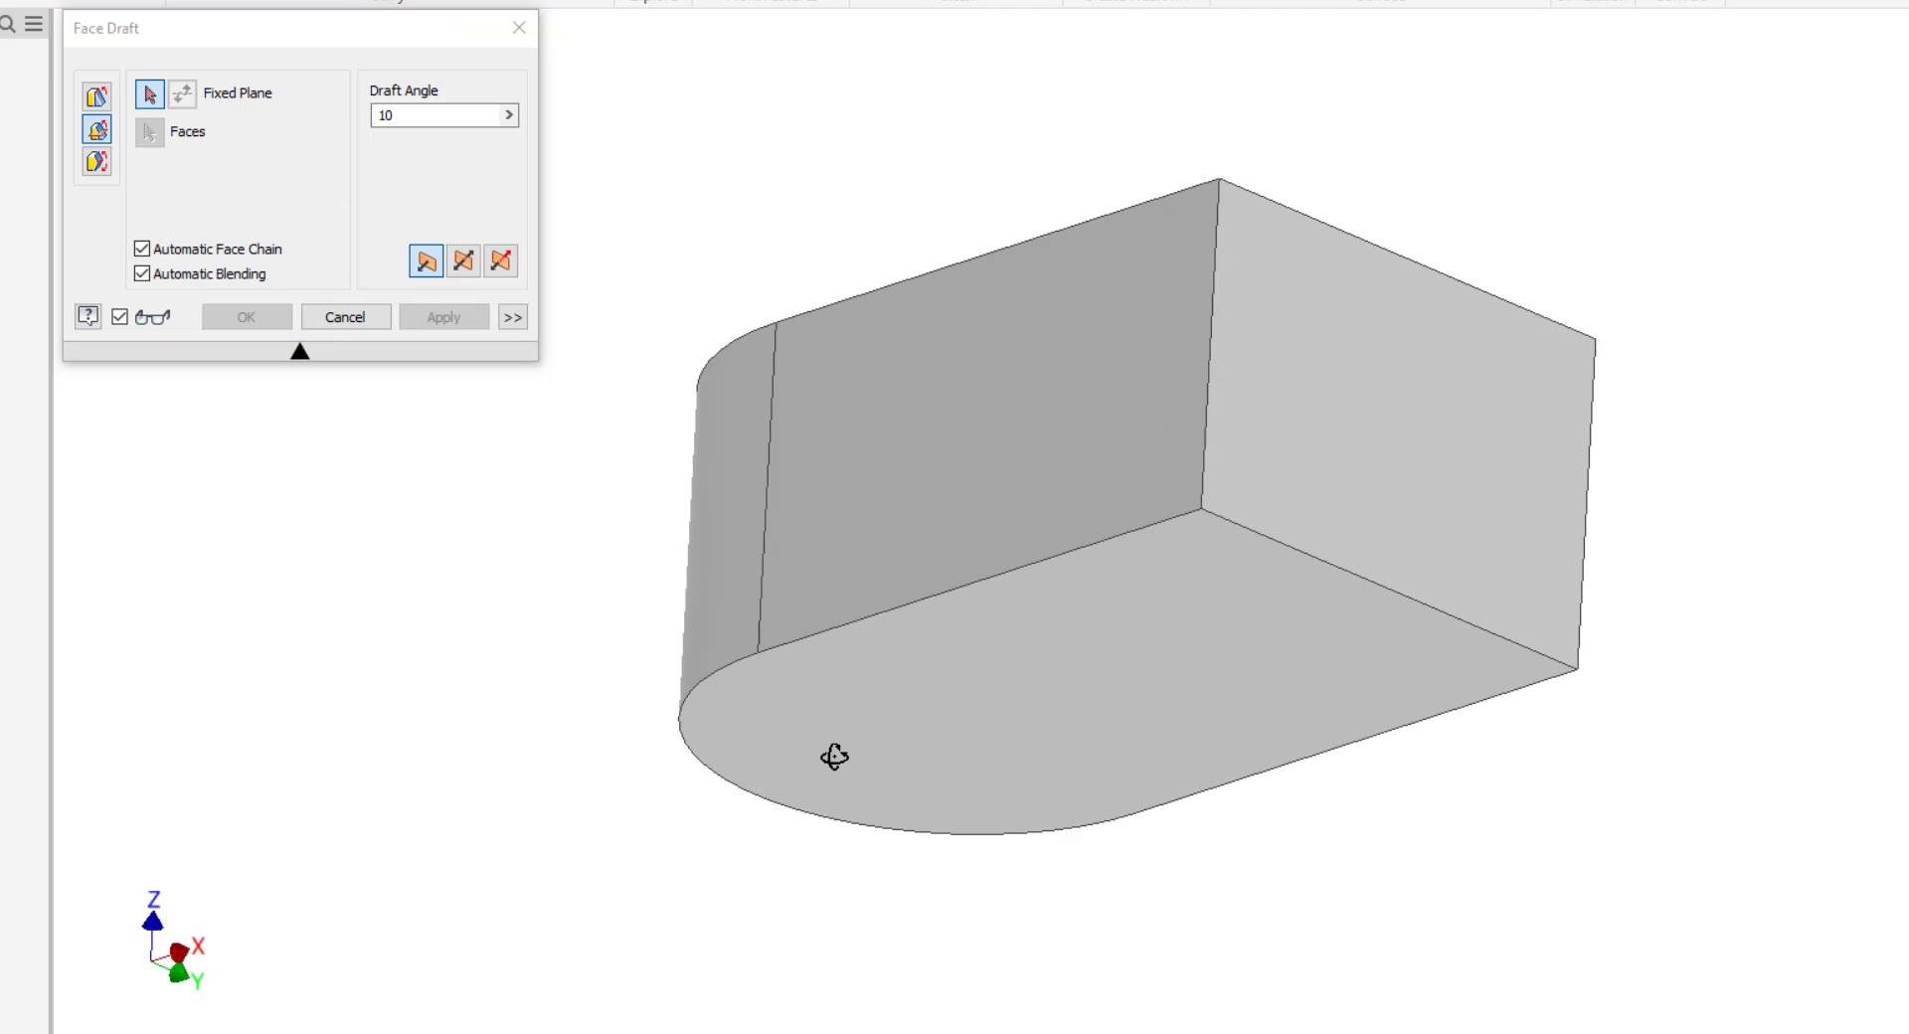
pyautogui.click(953, 684)
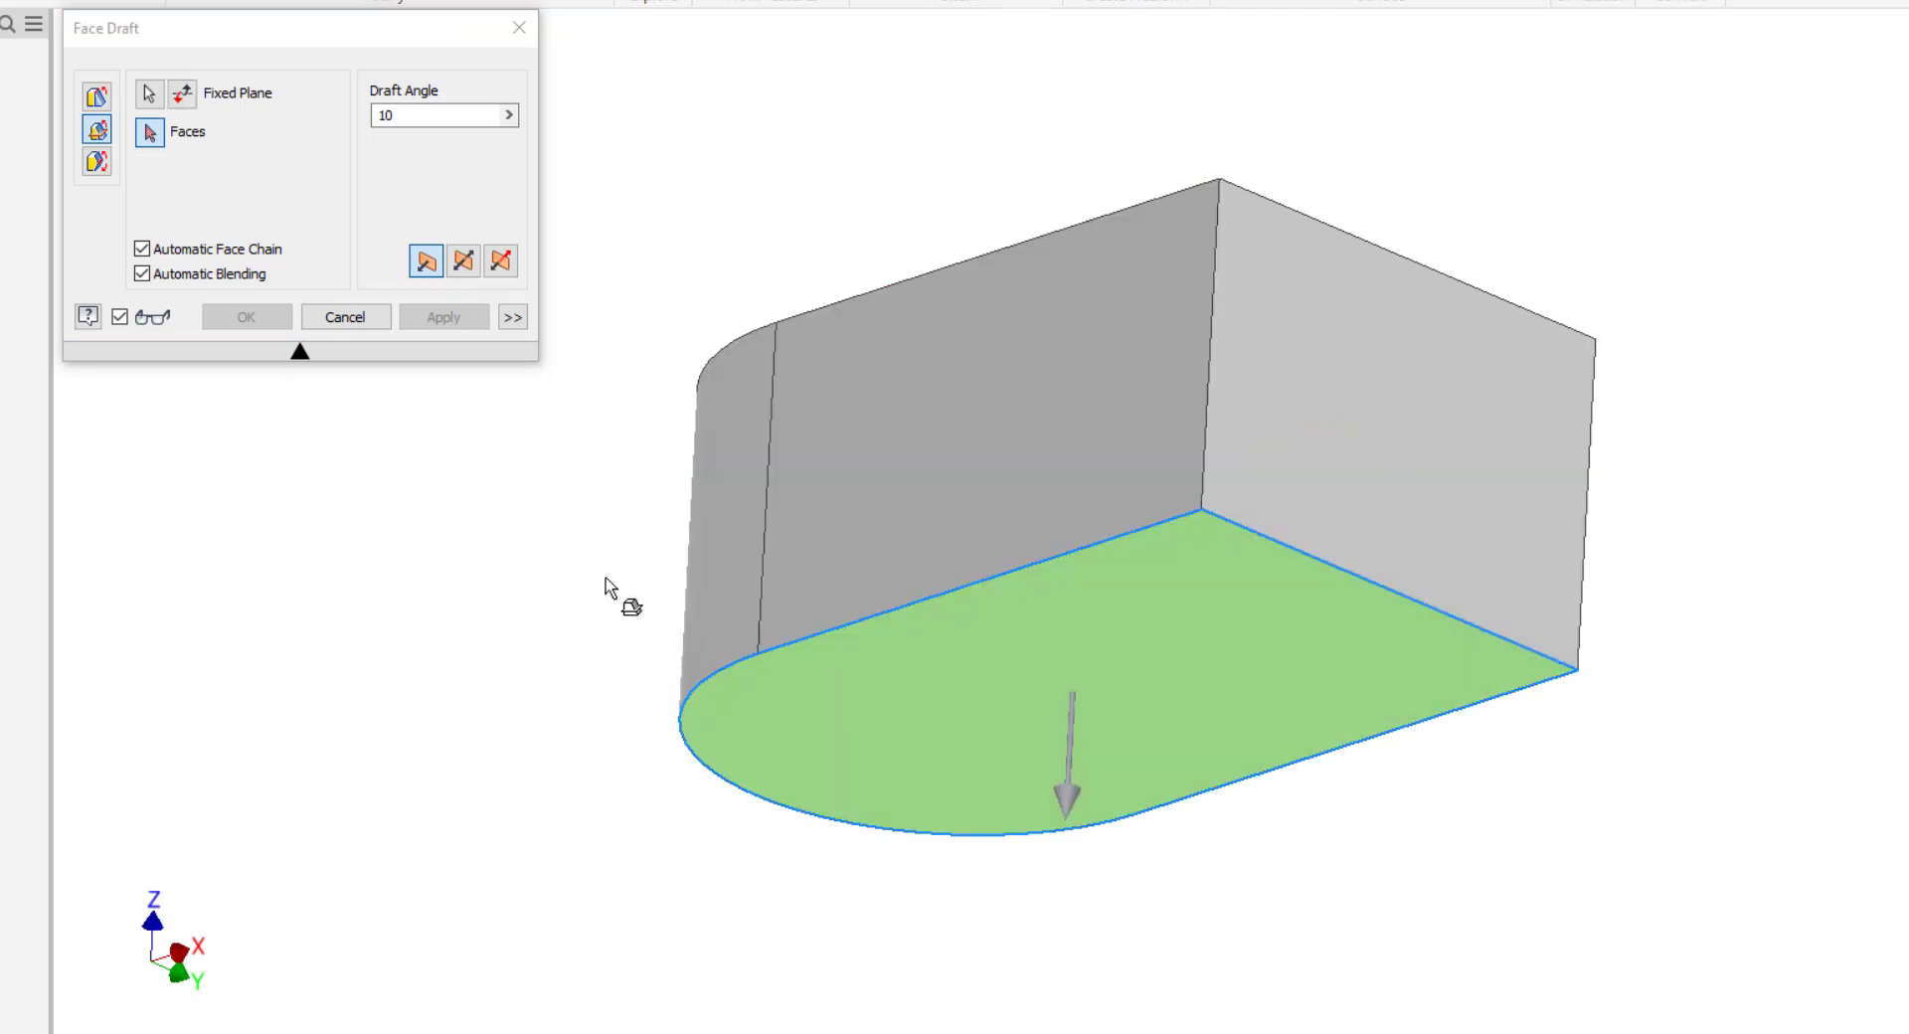
pyautogui.keyDown('shift'); pyautogui.moveTo(609, 595); pyautogui.dragTo(600, 696, button='middle'); pyautogui.keyUp('shift')
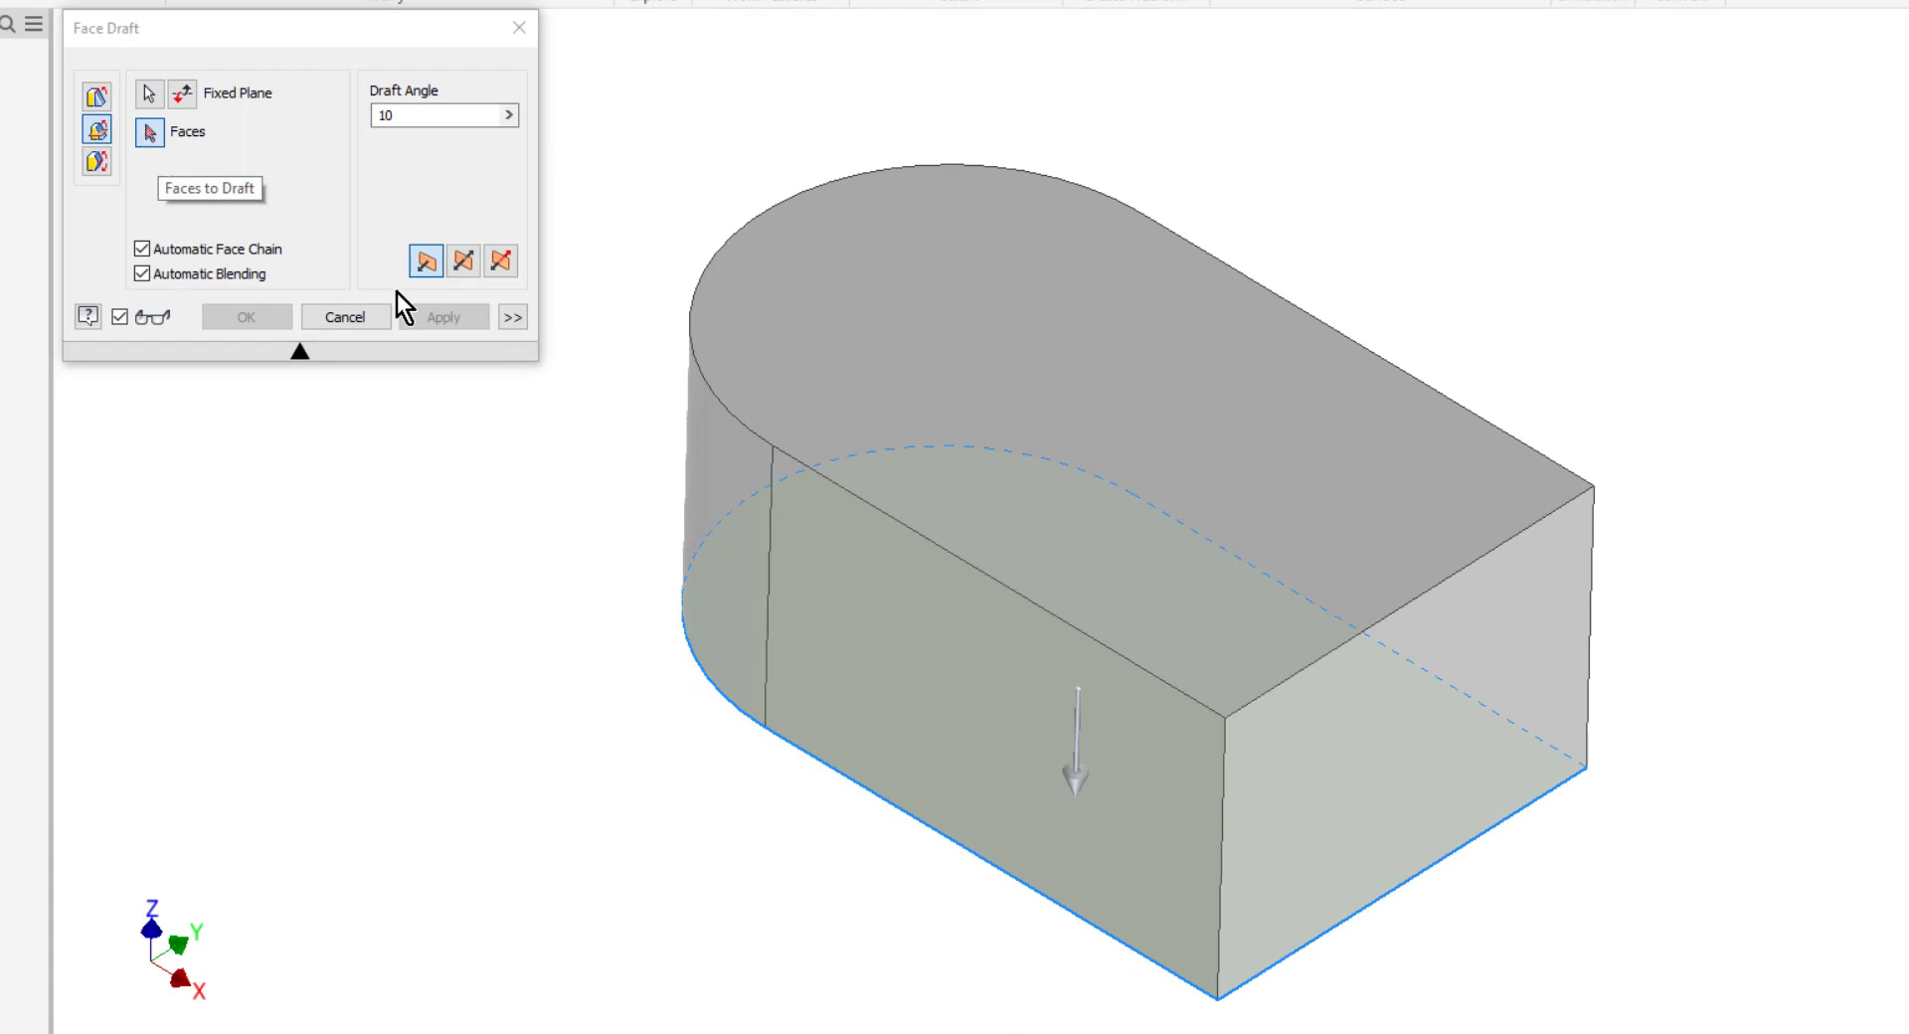
pyautogui.click(1392, 736)
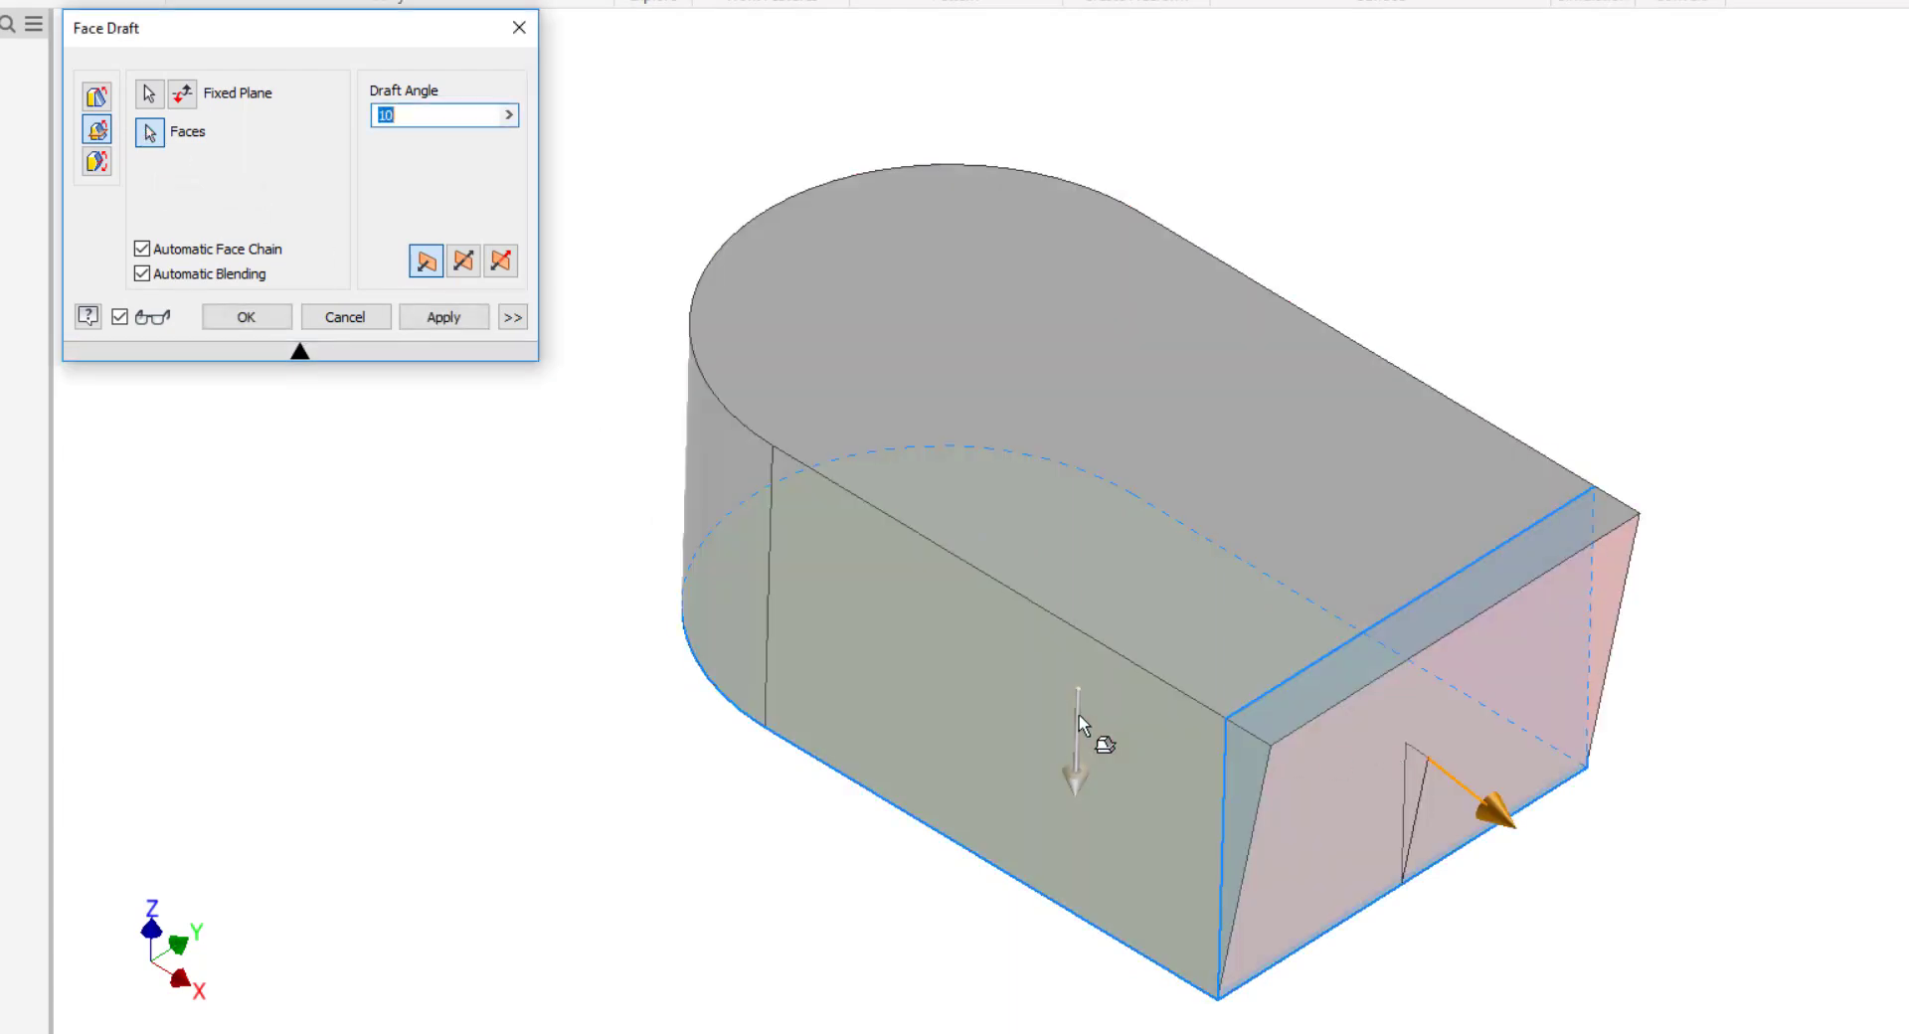
pyautogui.click(1120, 712)
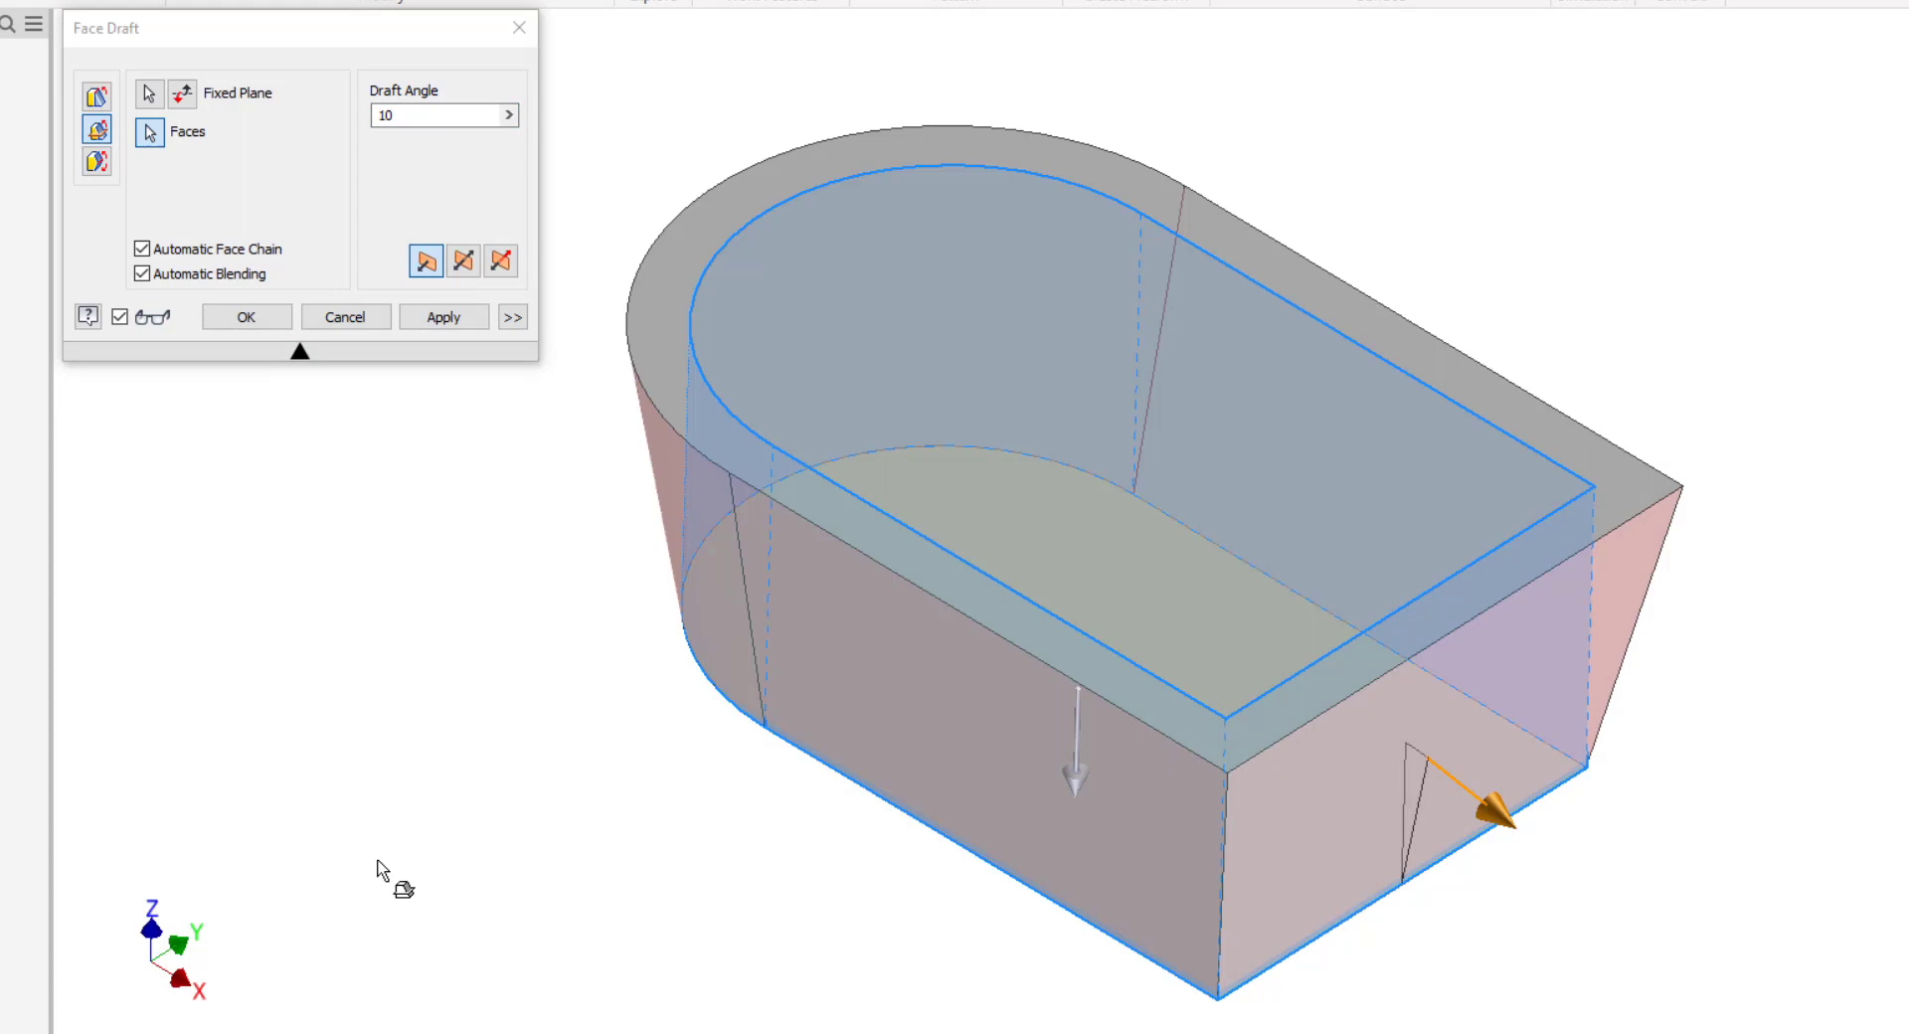
pyautogui.moveTo(593, 796)
pyautogui.keyDown('shift'); pyautogui.mouseDown(button='middle')
pyautogui.moveTo(622, 785)
pyautogui.moveTo(598, 782)
pyautogui.mouseUp(button='middle'); pyautogui.keyUp('shift')
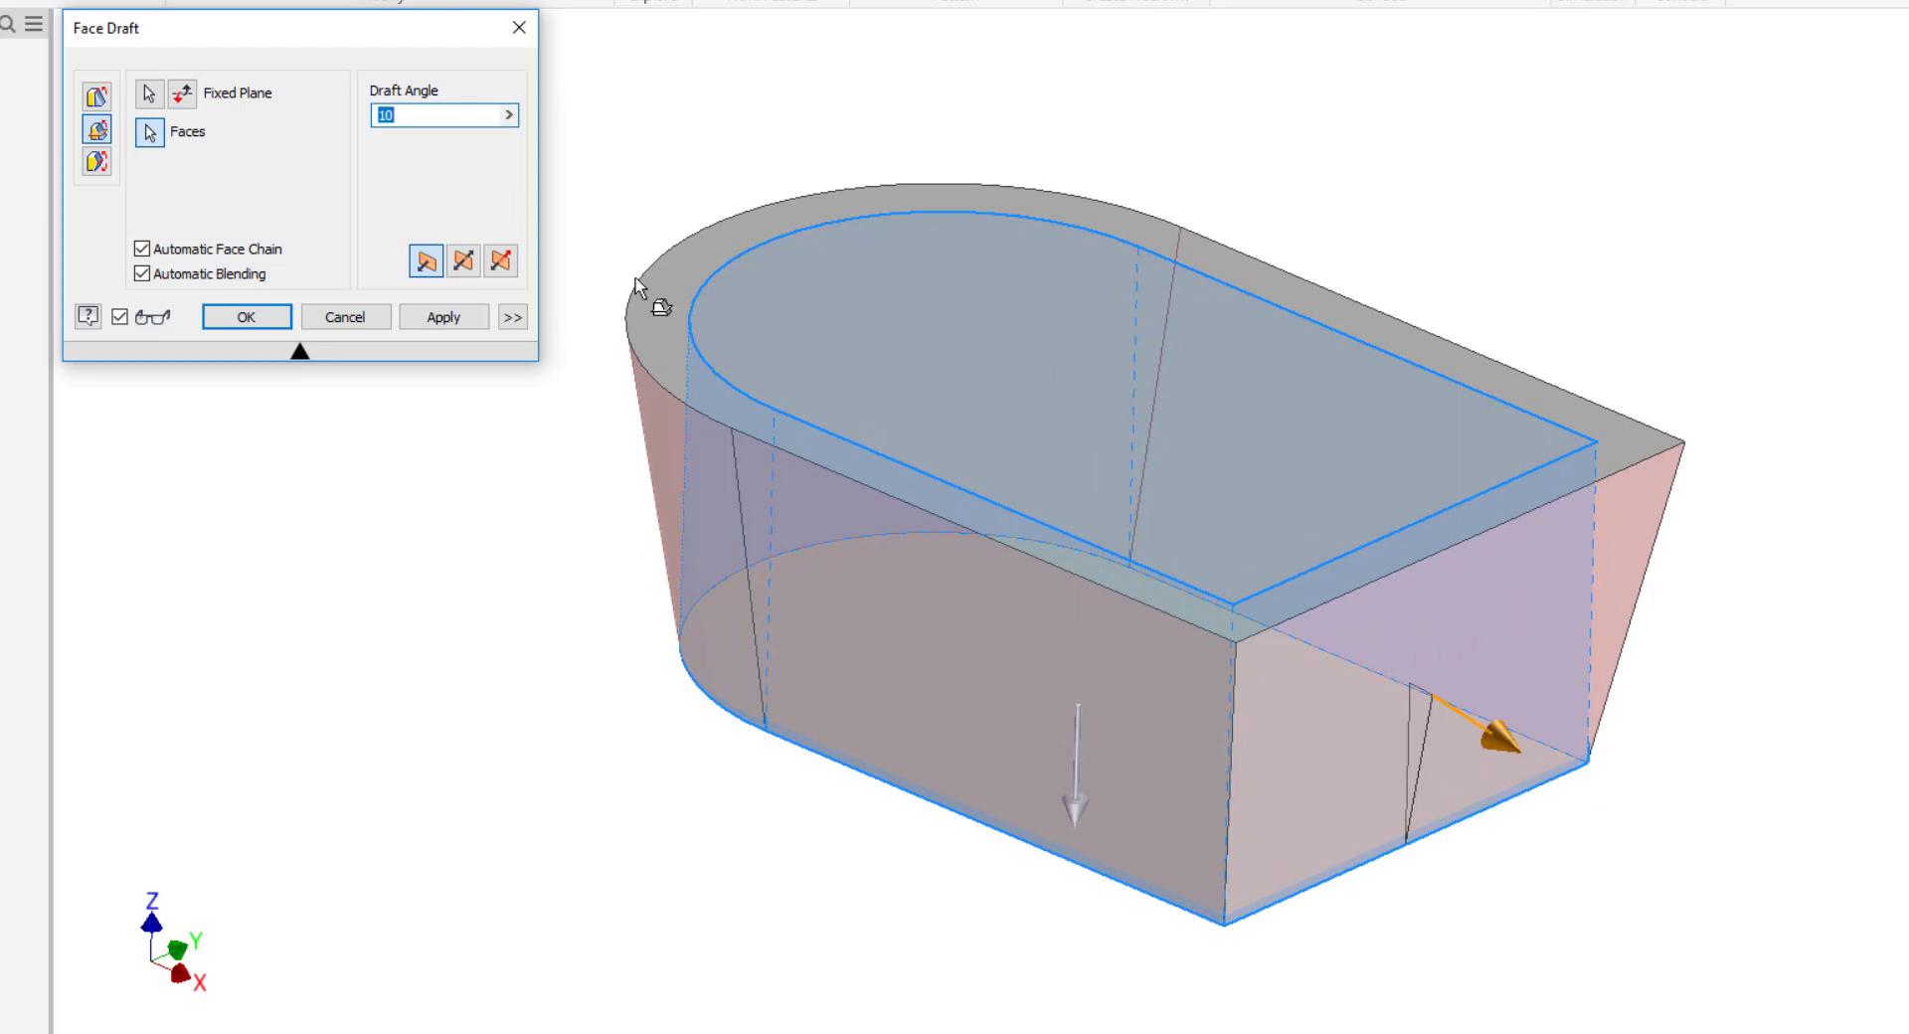
pyautogui.click(185, 95)
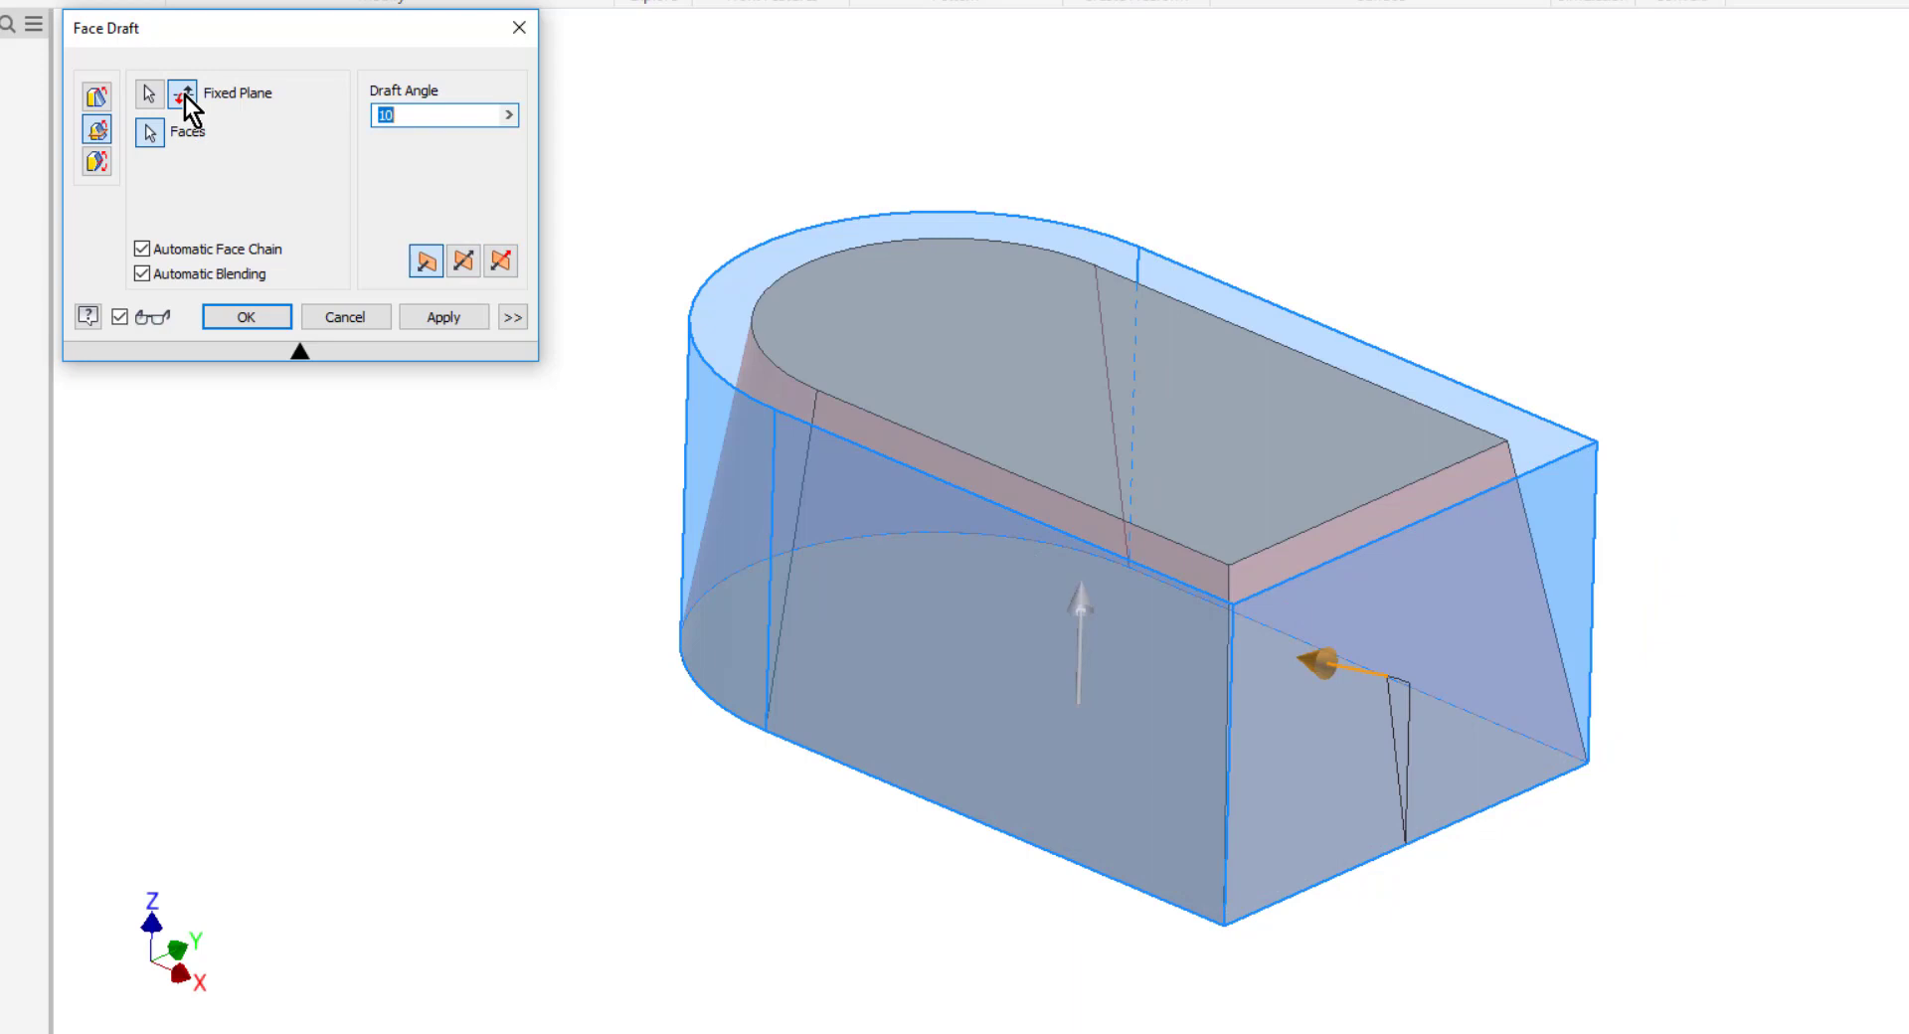
pyautogui.click(189, 94)
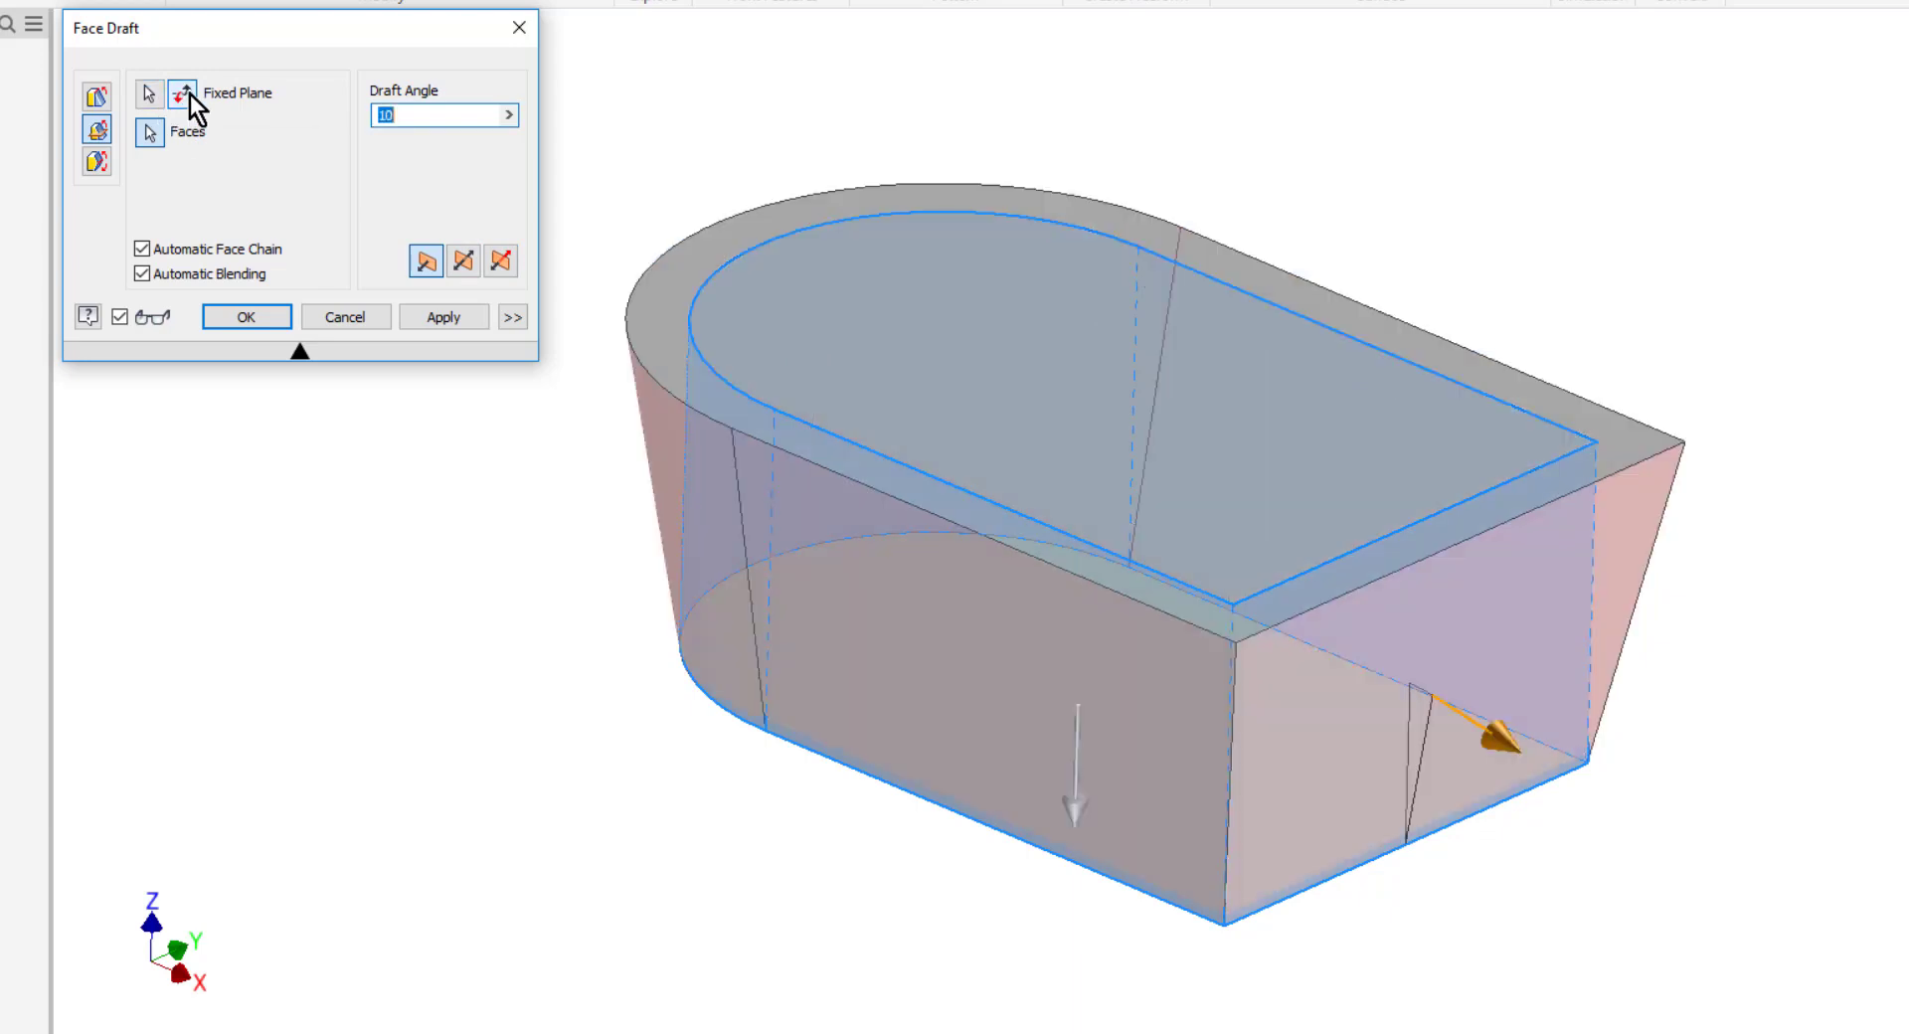
pyautogui.click(189, 94)
pyautogui.click(242, 325)
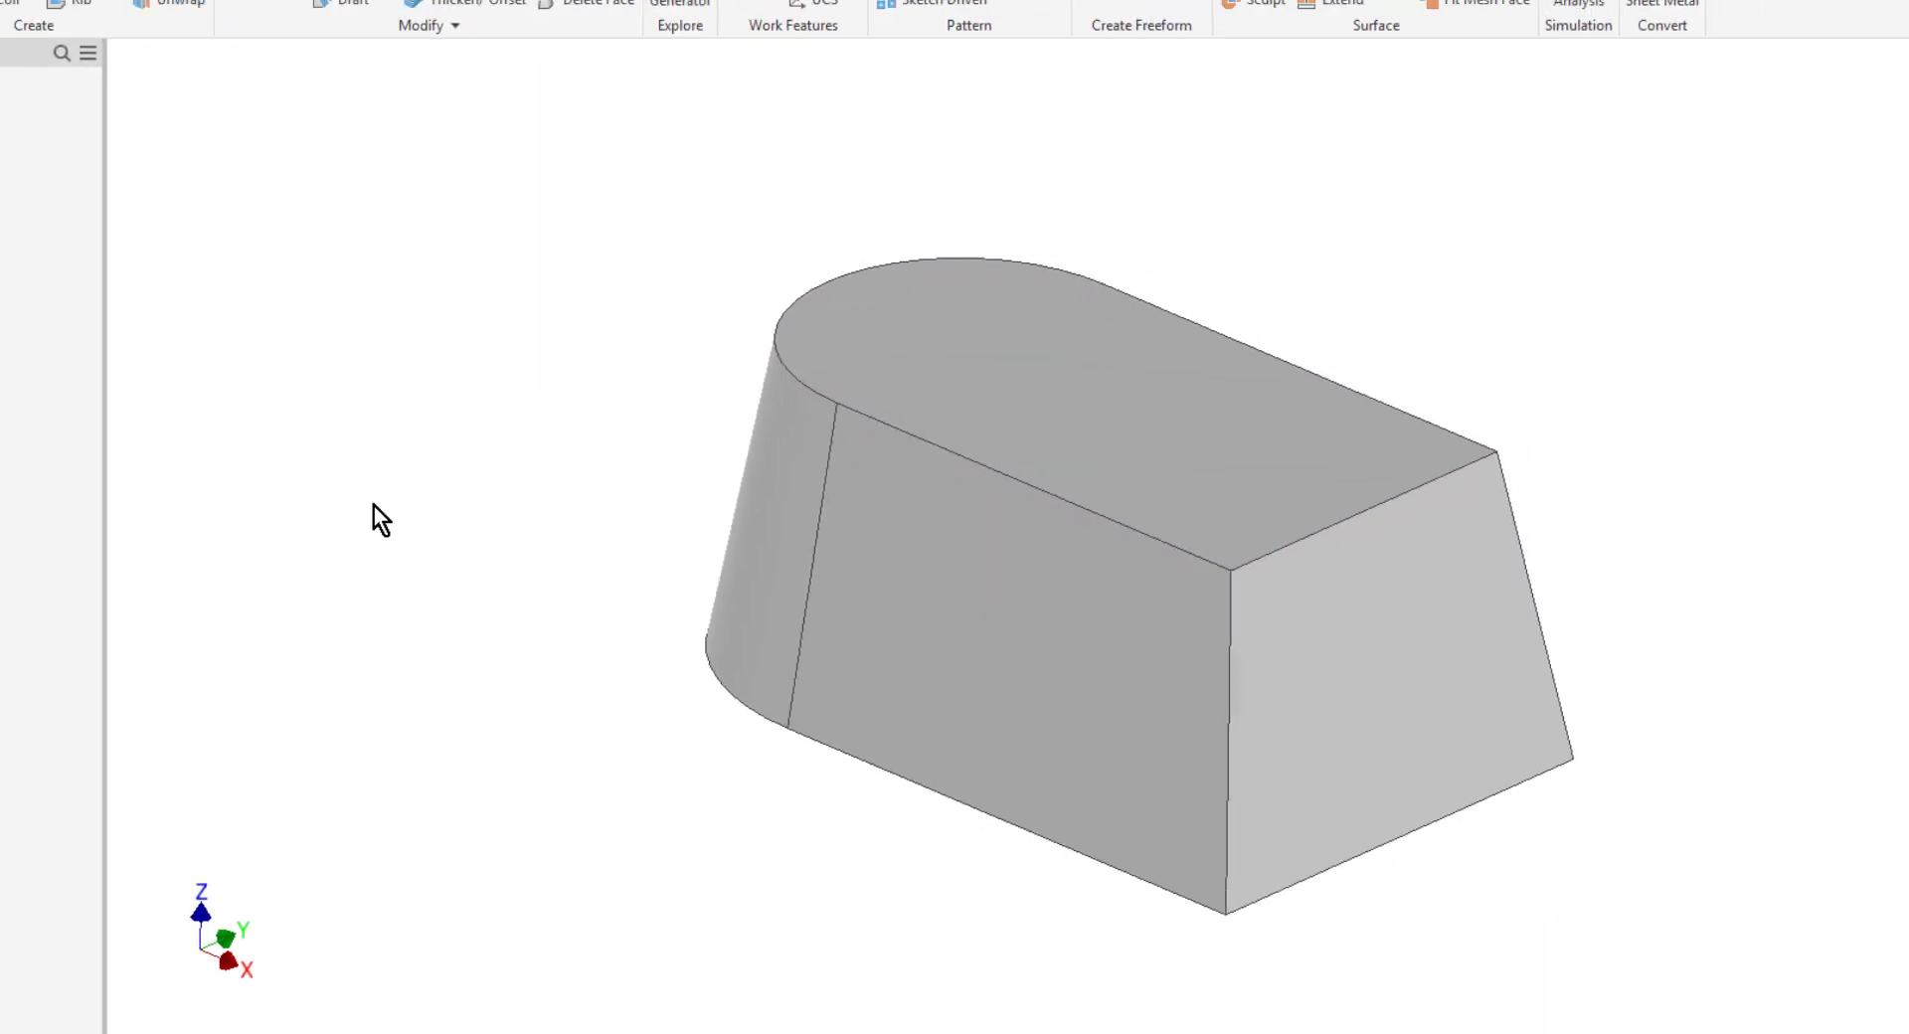
pyautogui.hotkey('ctrl', 'z')
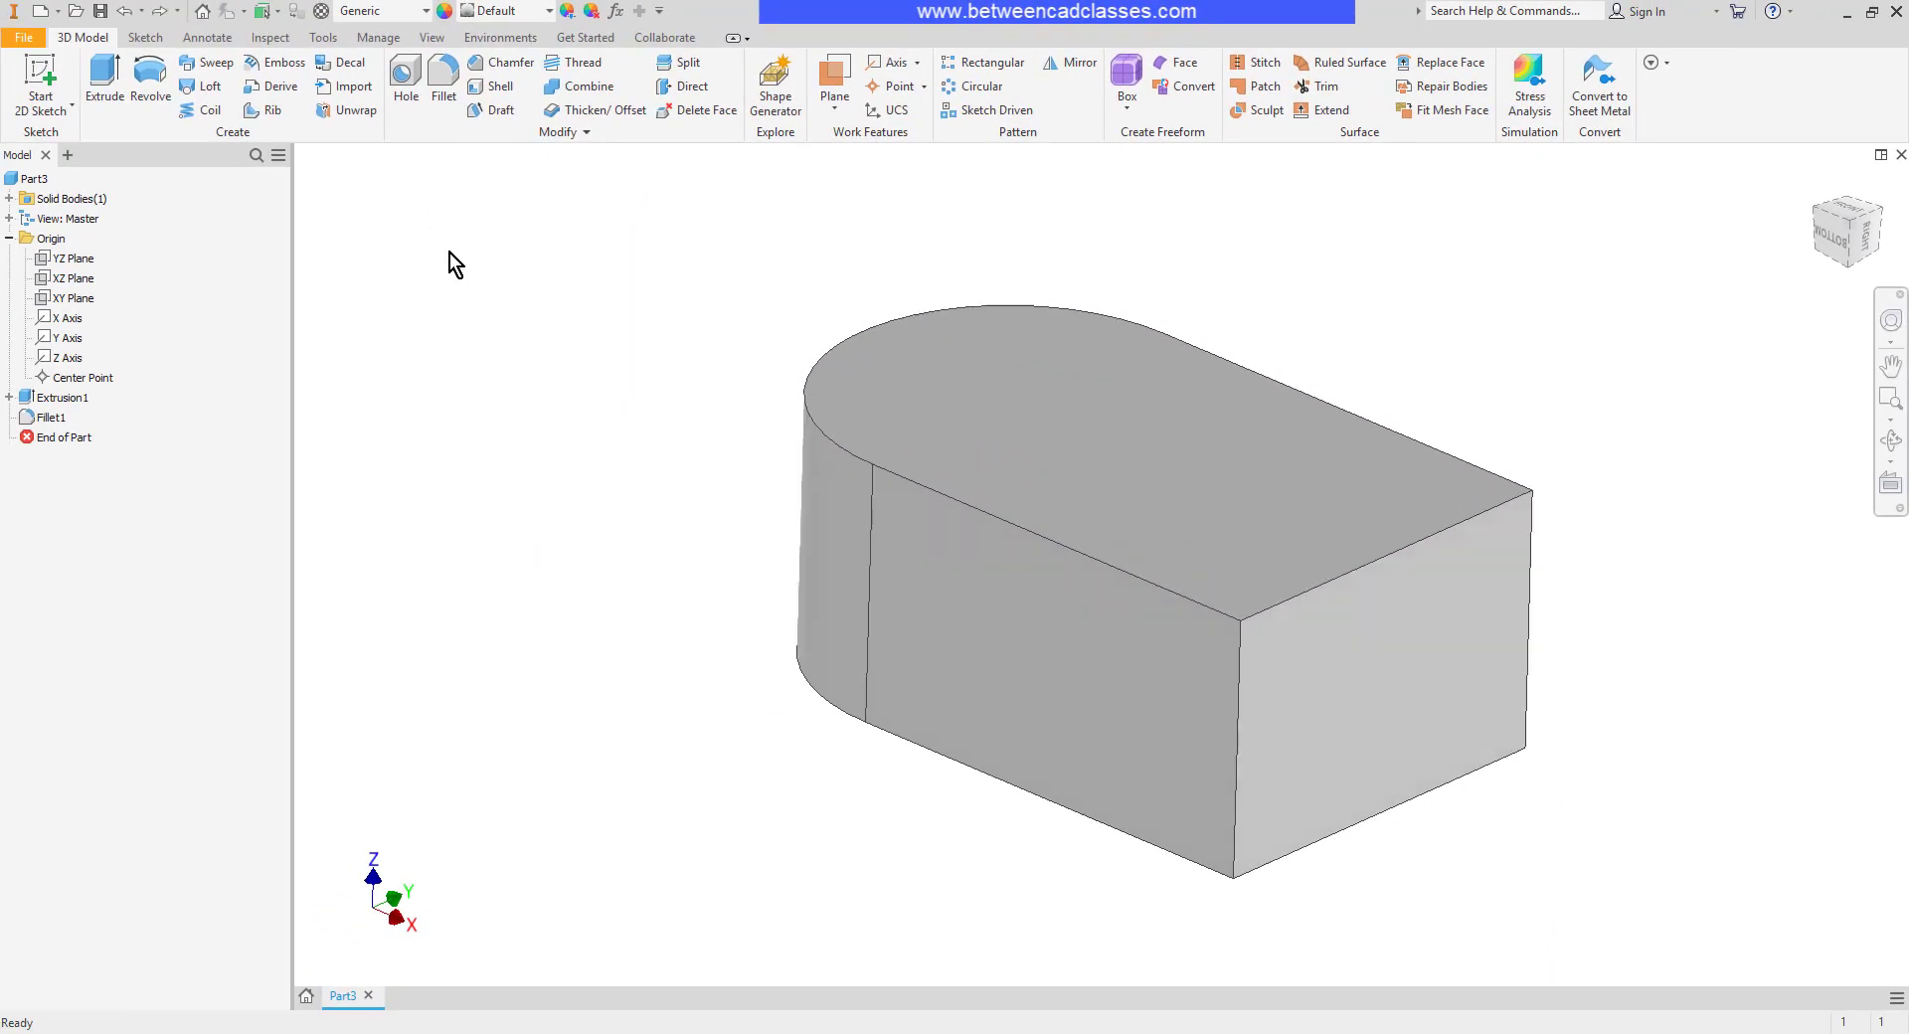
pyautogui.click(492, 112)
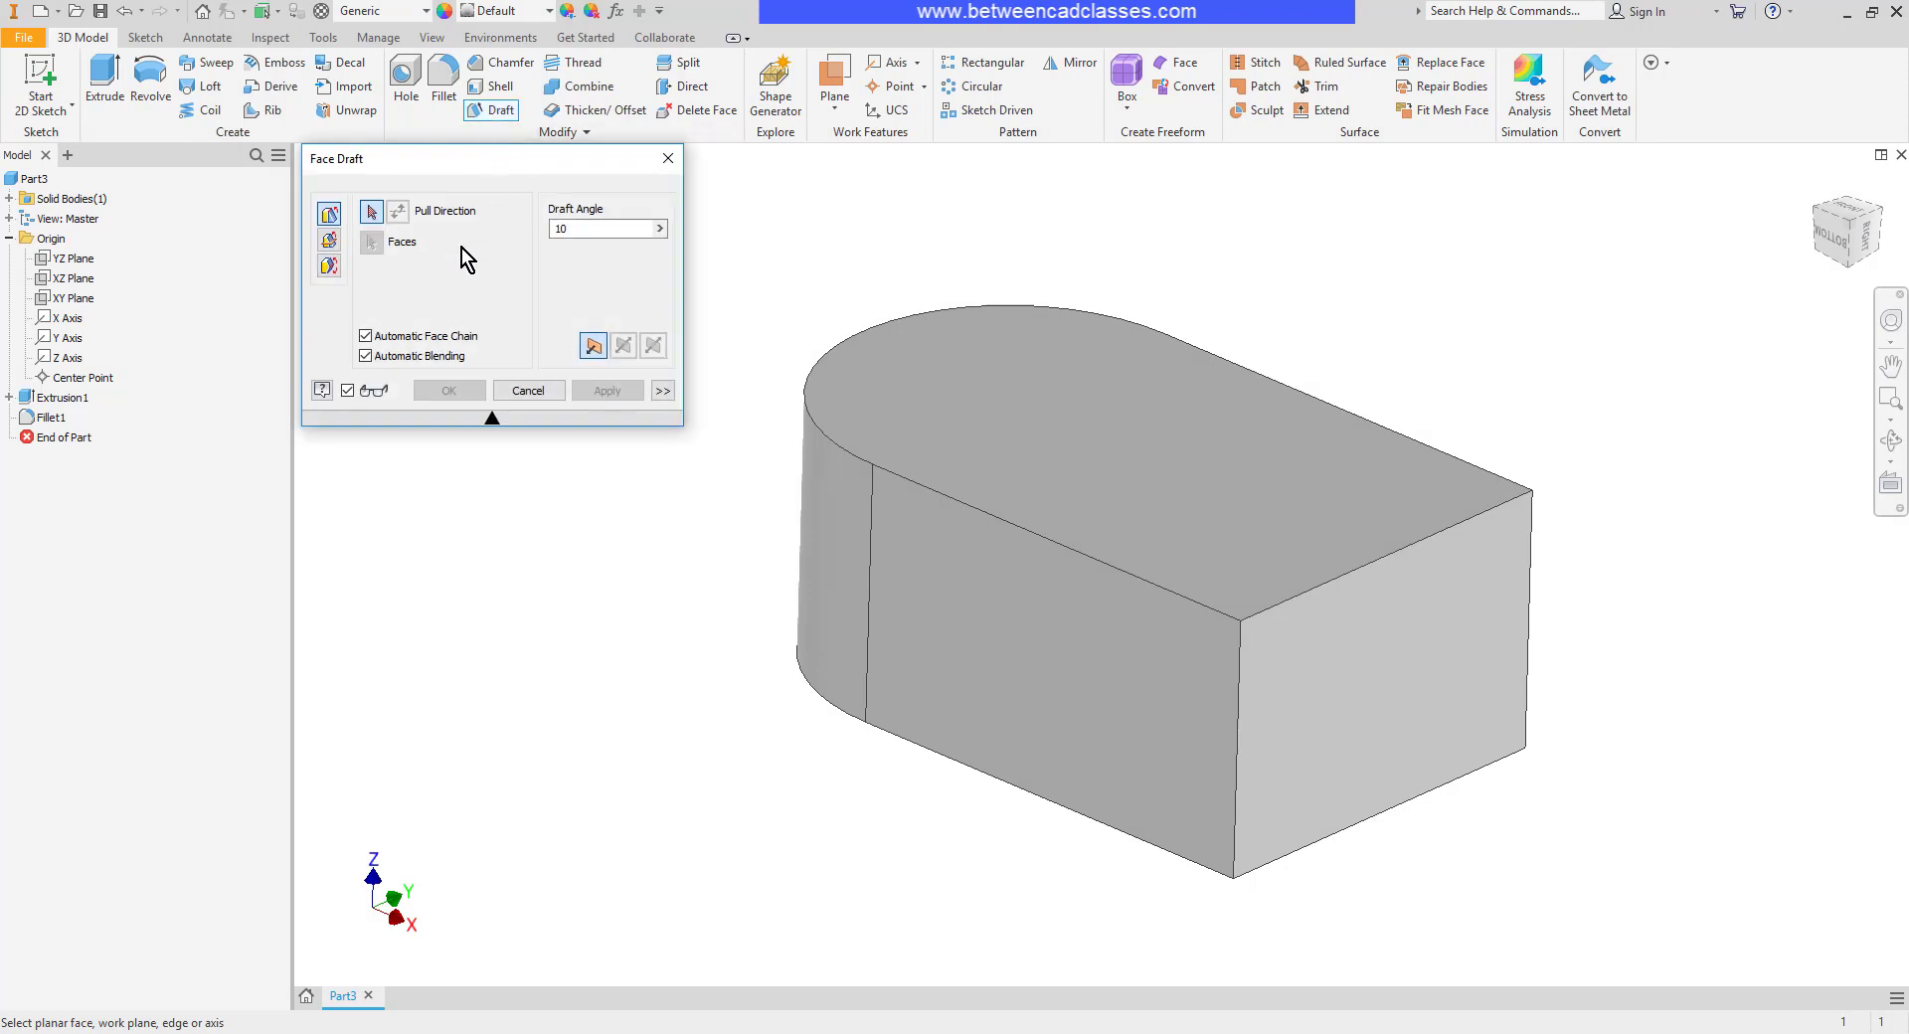
pyautogui.click(334, 238)
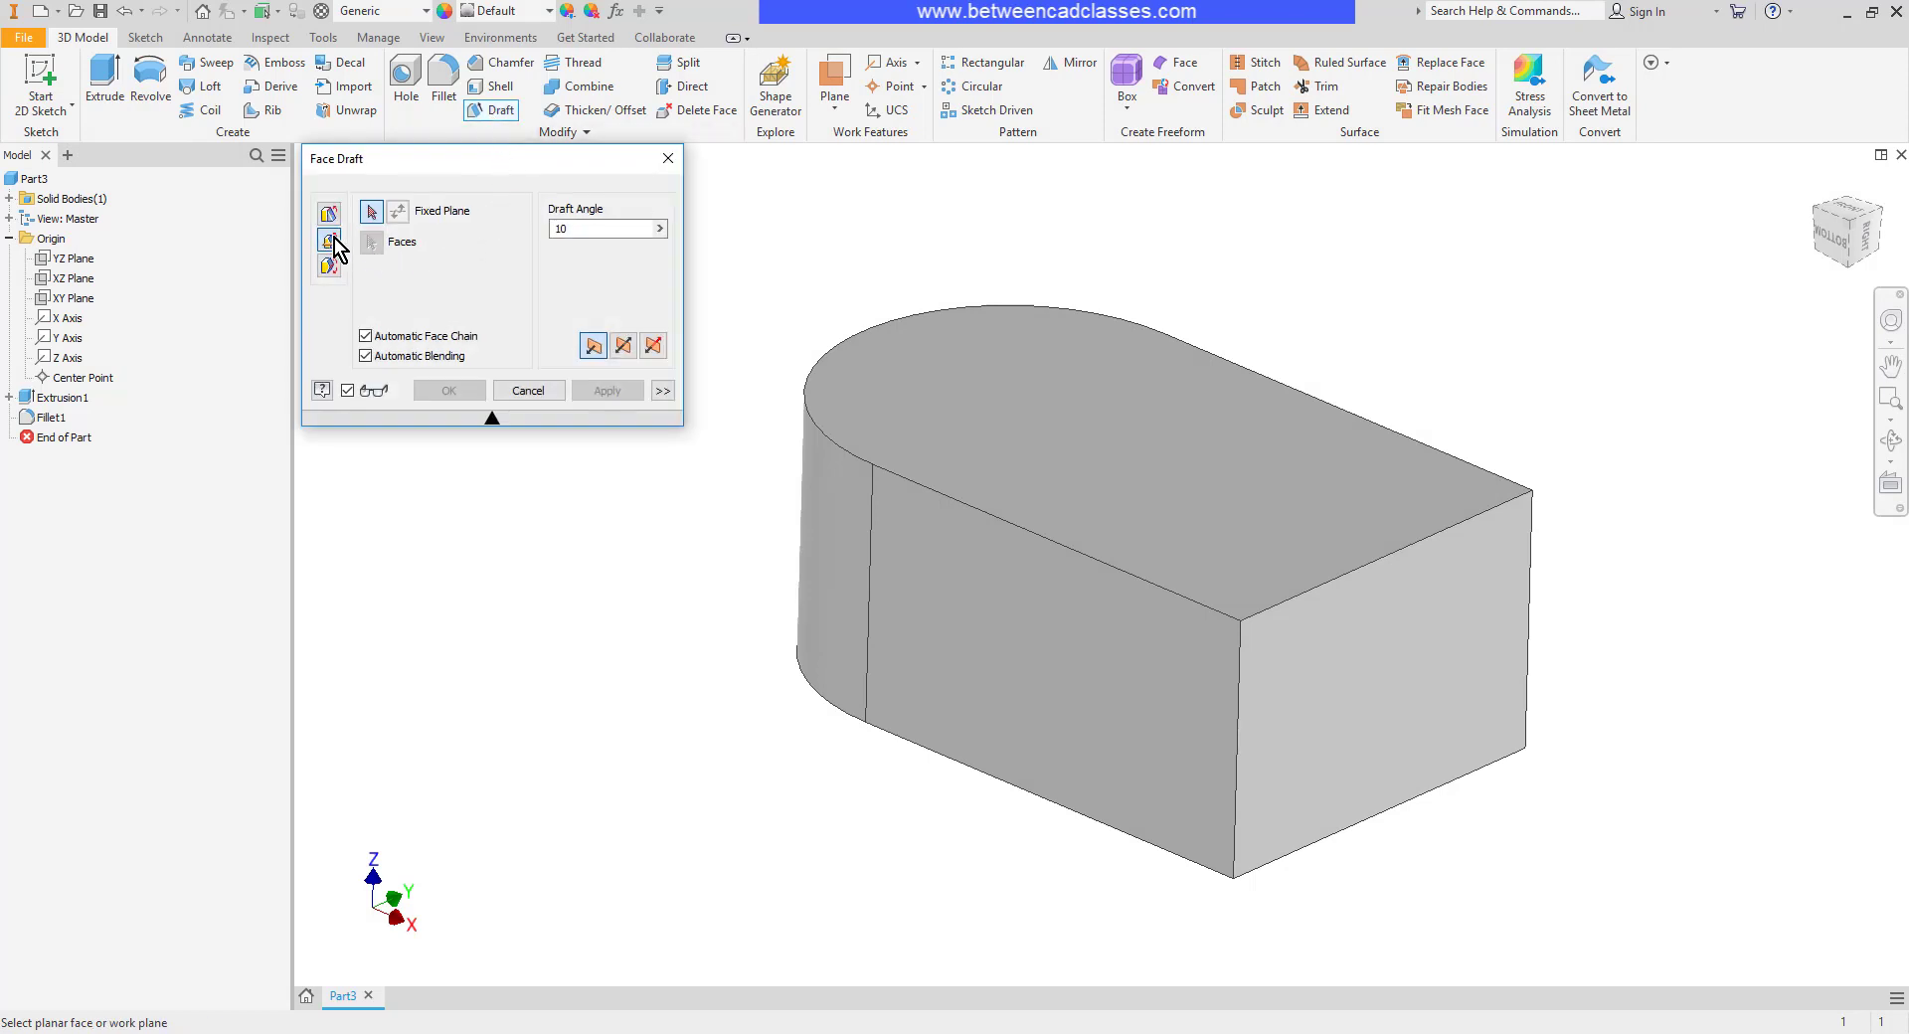
pyautogui.click(74, 301)
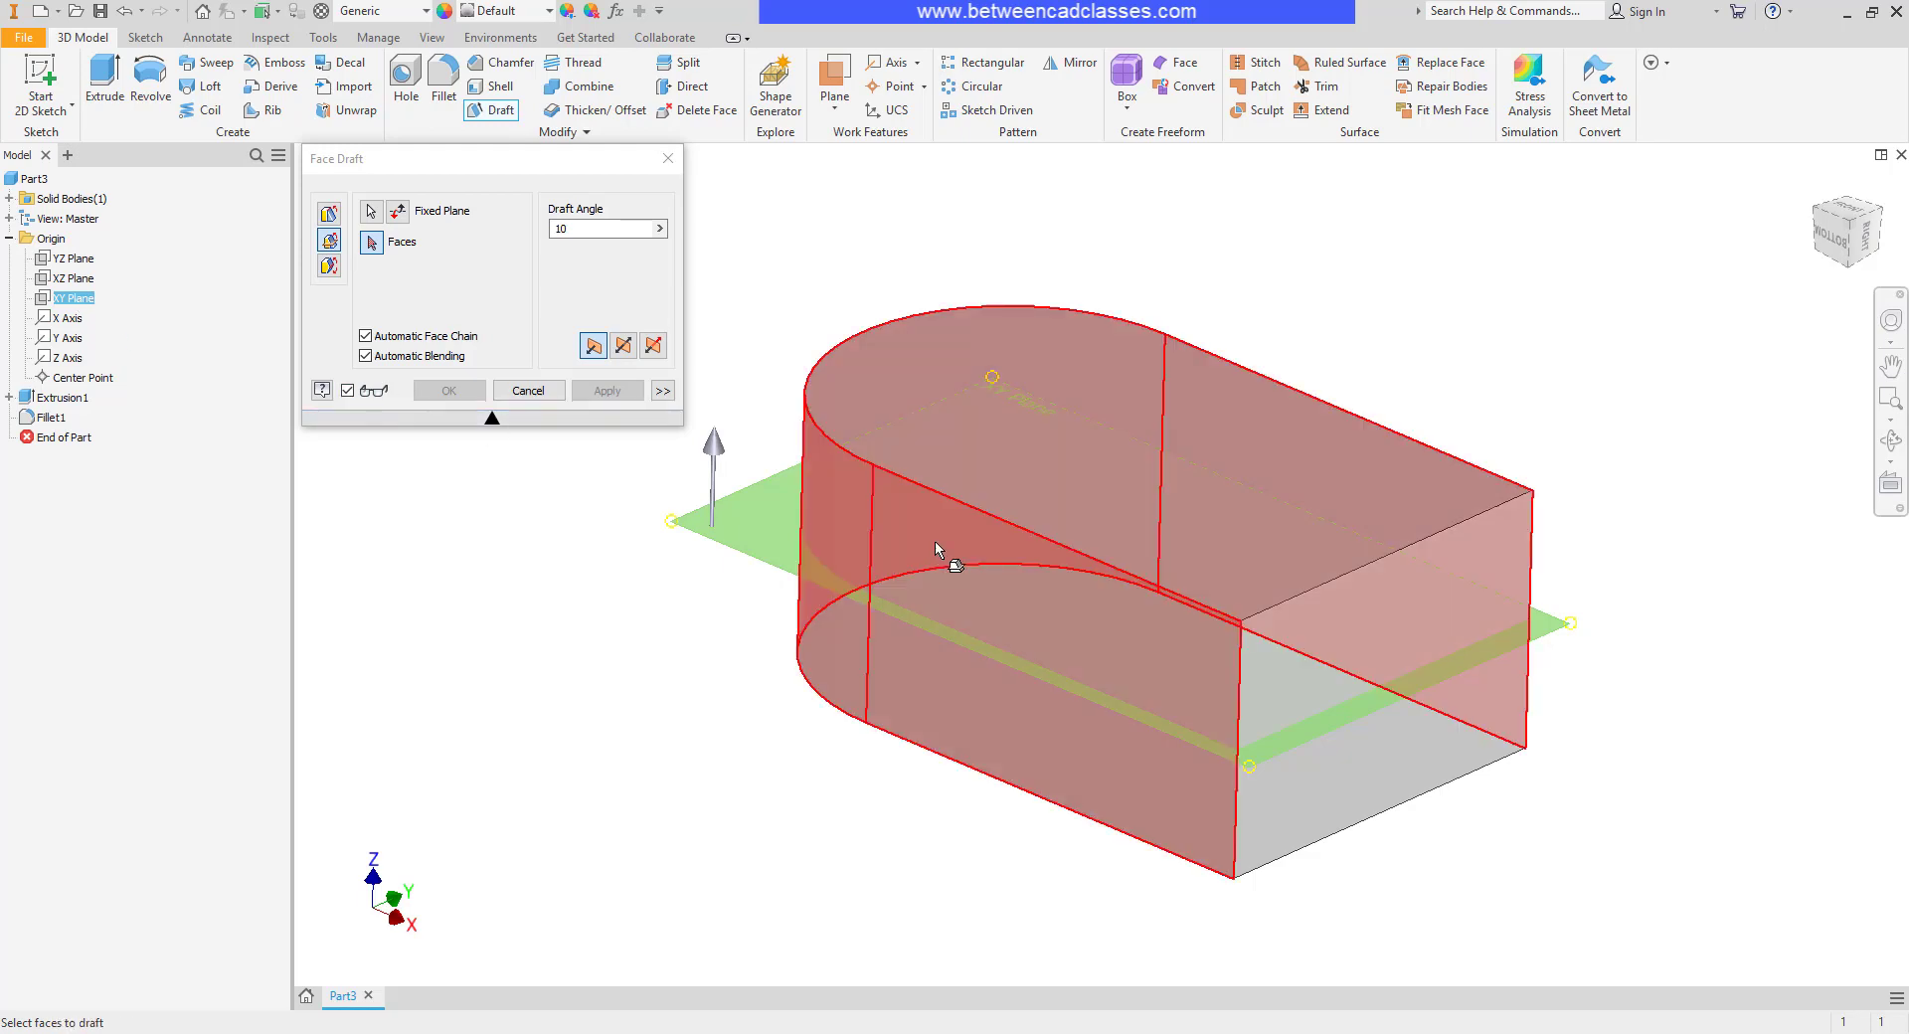
pyautogui.click(952, 555)
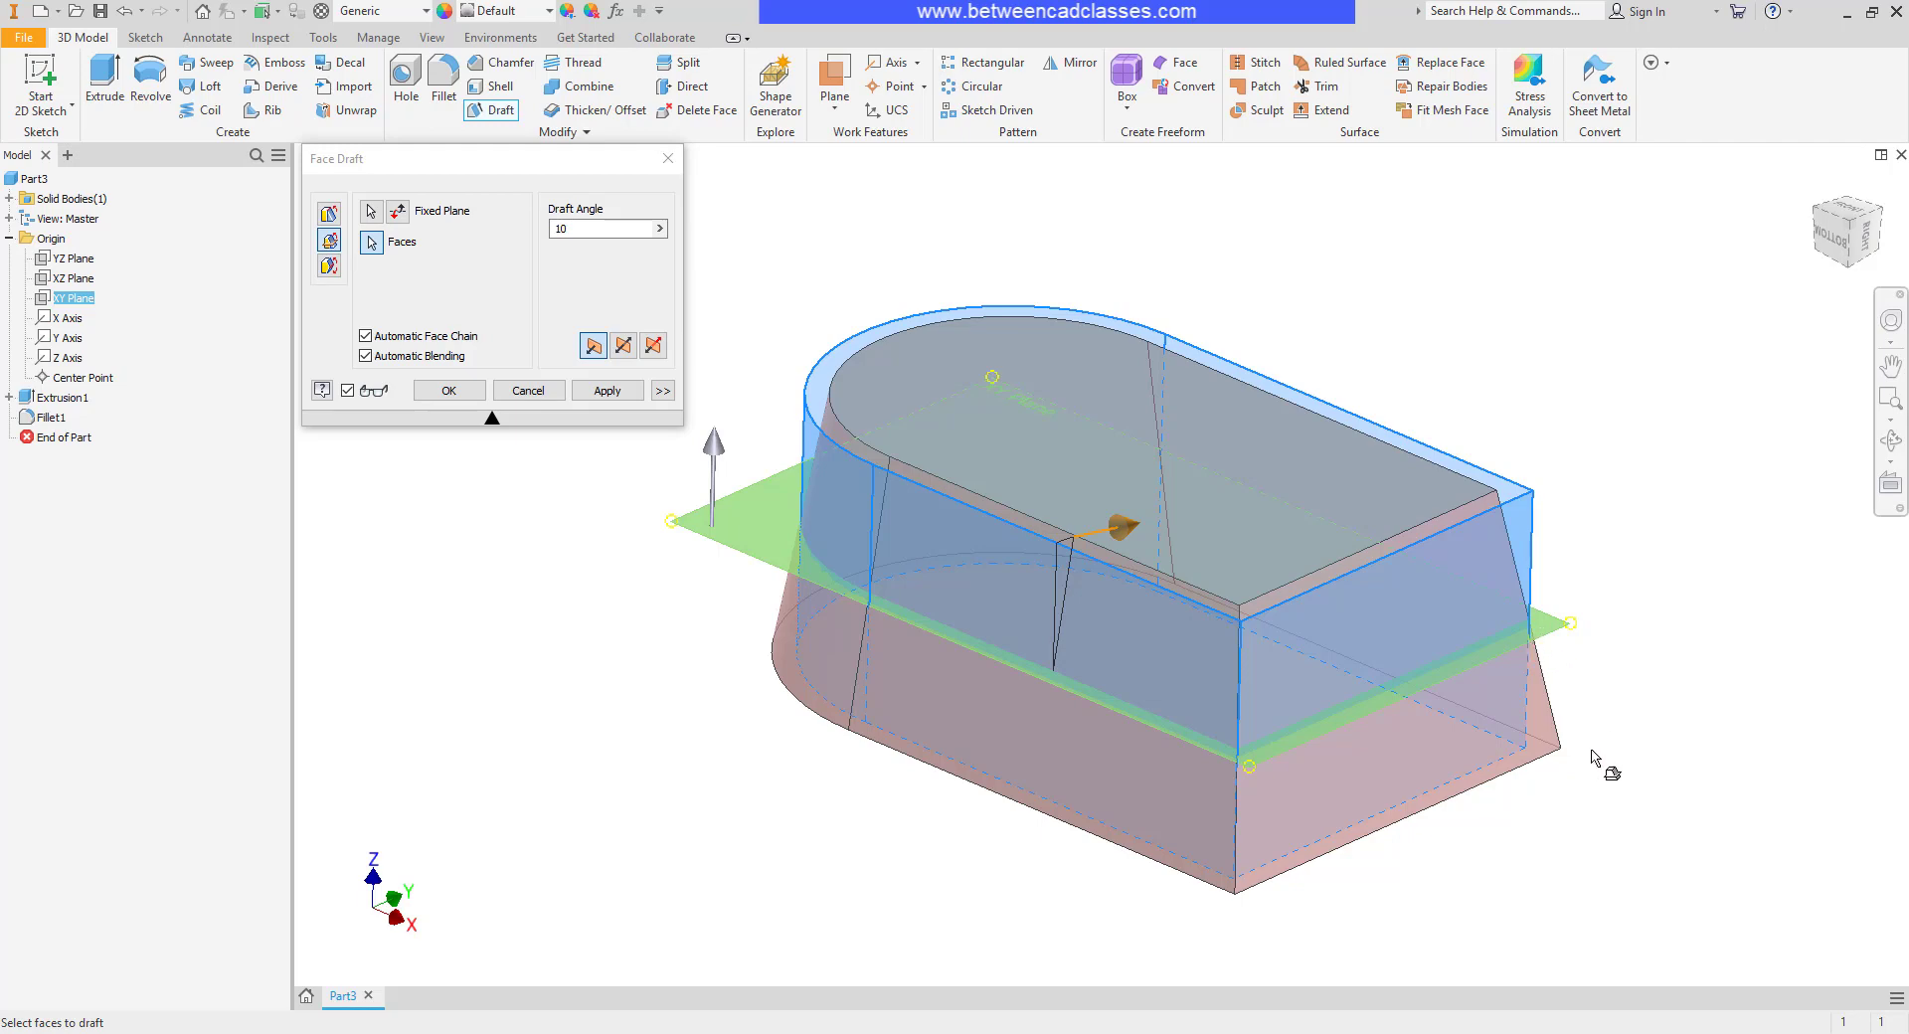
pyautogui.click(446, 394)
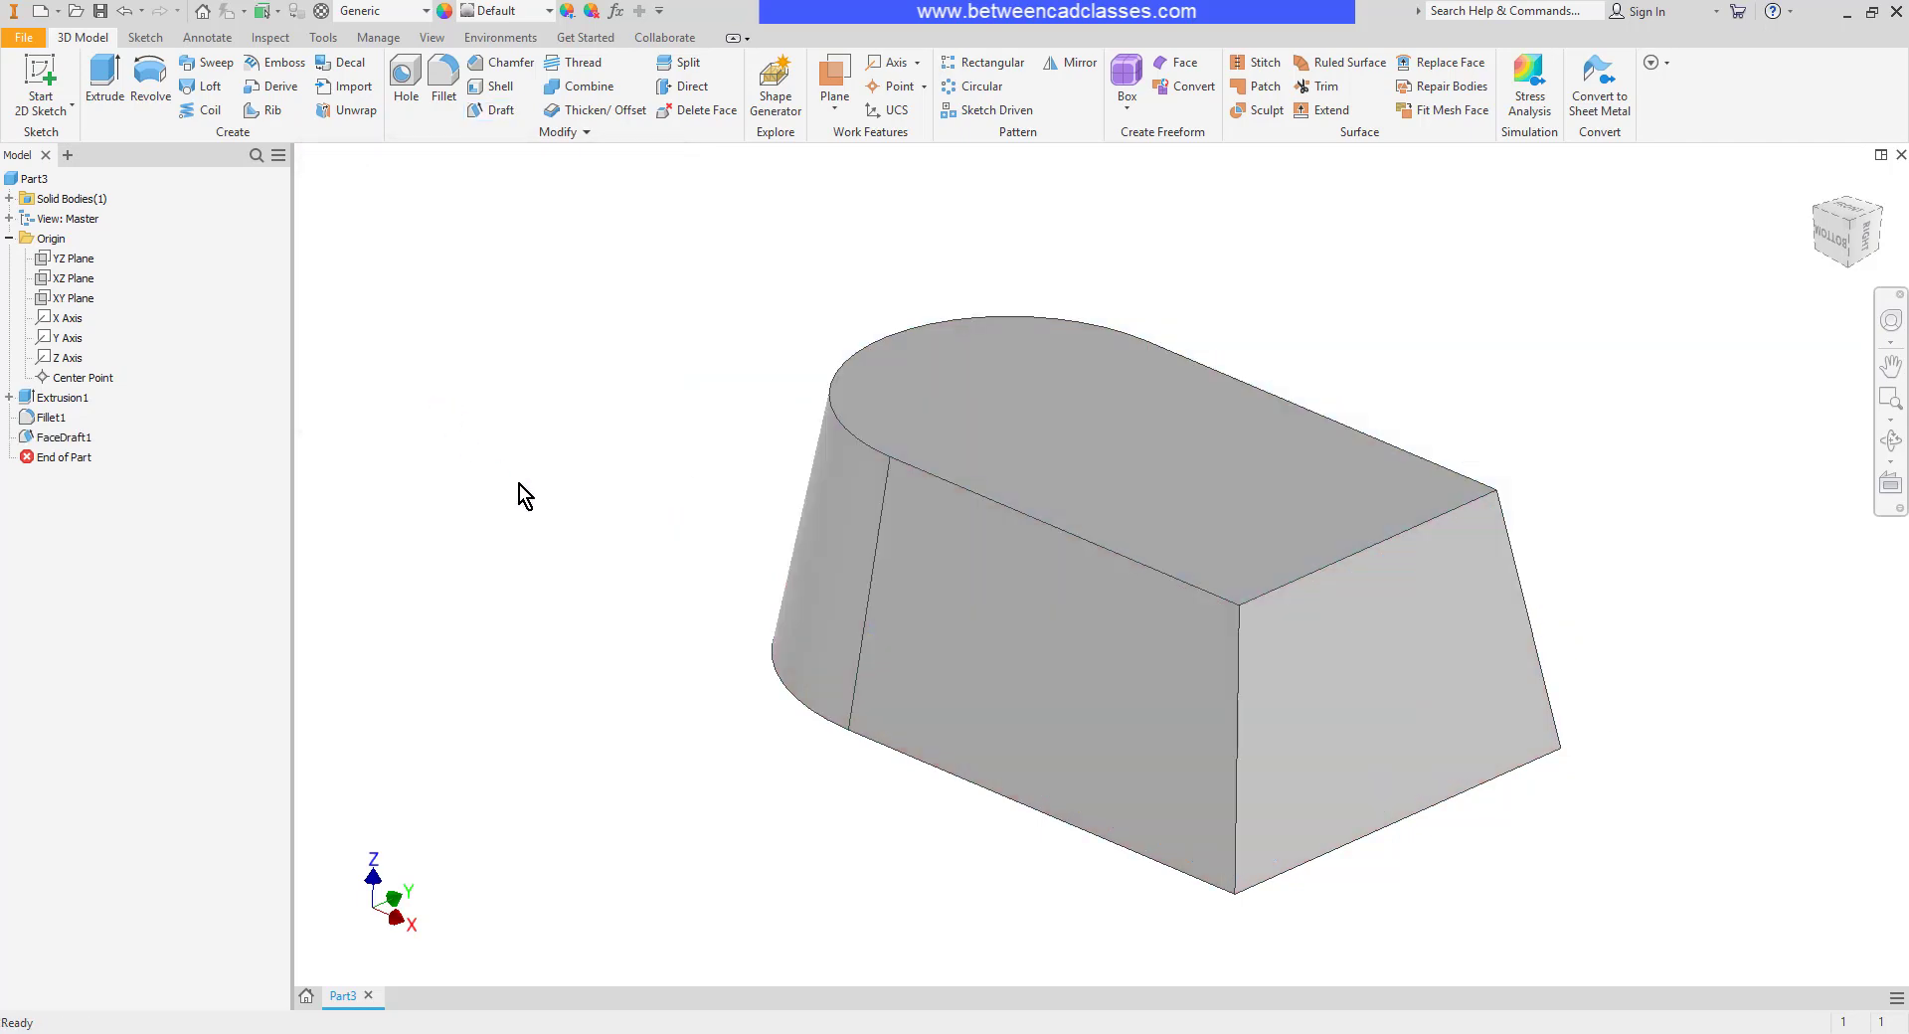
pyautogui.hotkey('ctrl', 'z')
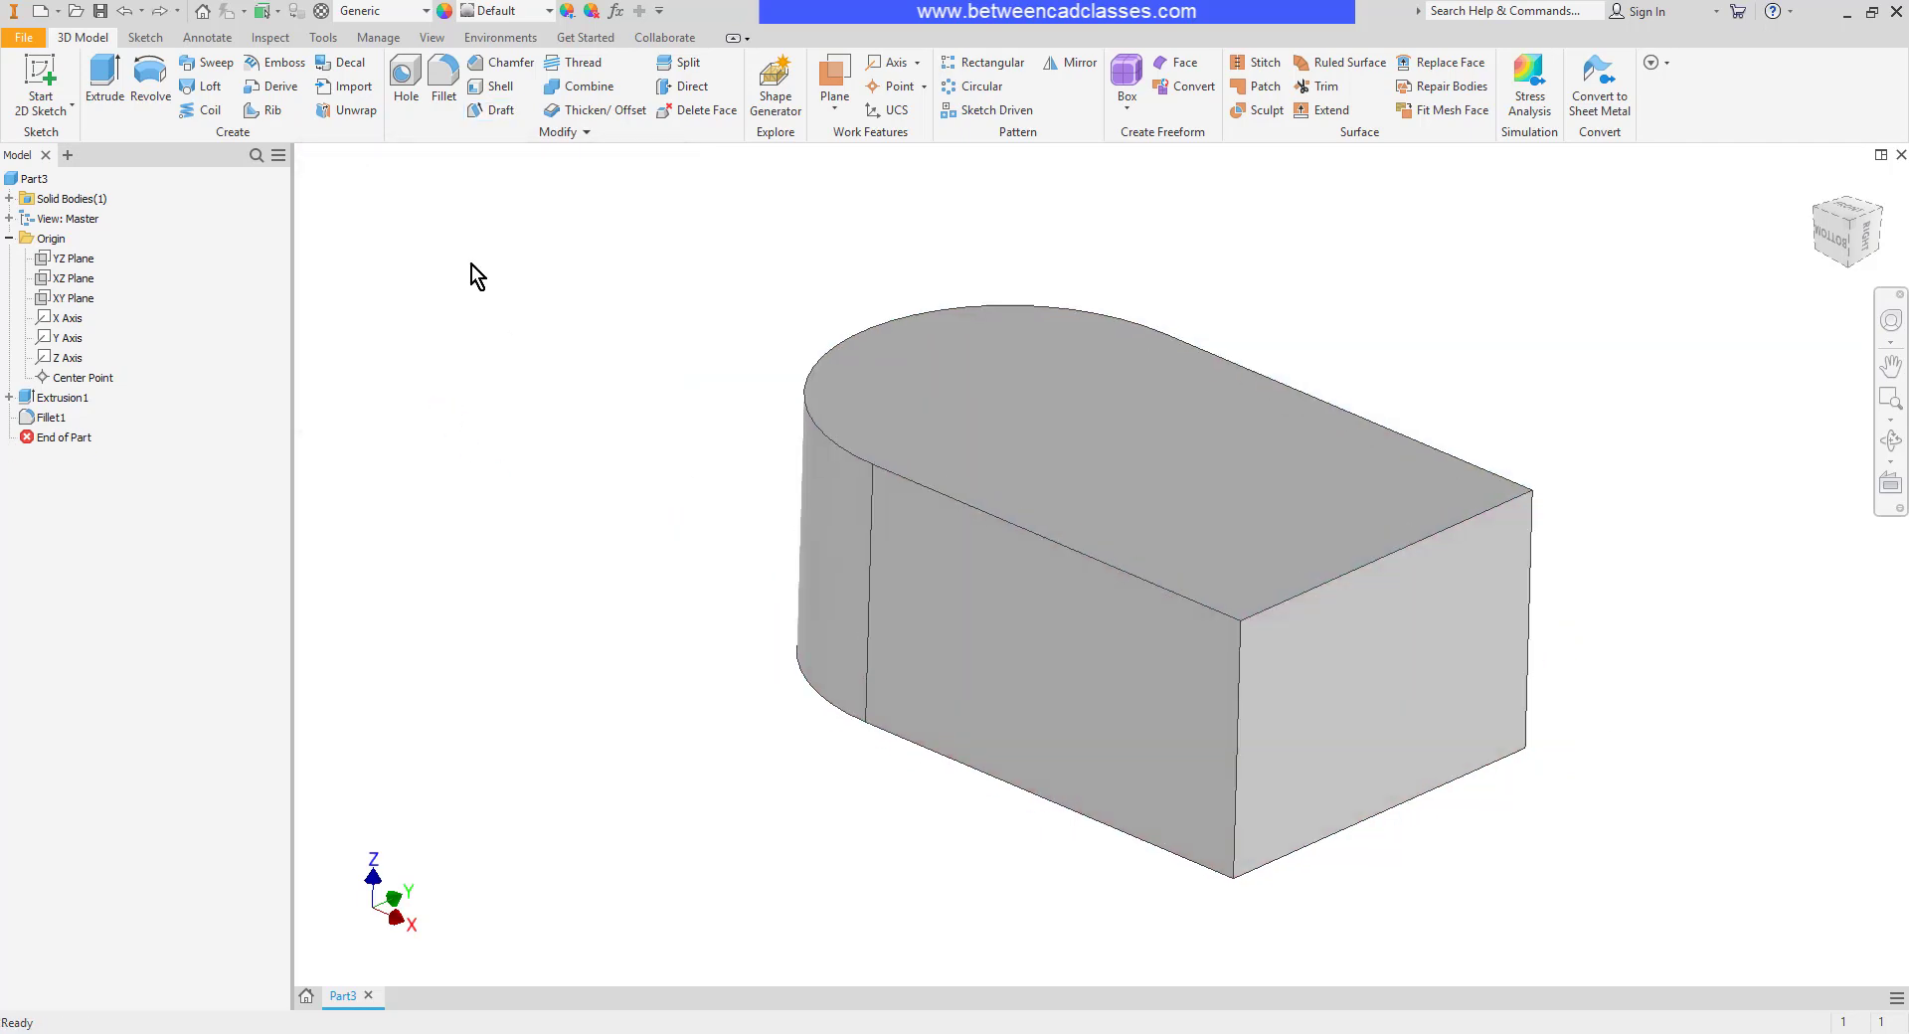
# Step: Set up a parting-line draft along a vertical edge, using the XY Plane and the side faces
pyautogui.click(492, 111)
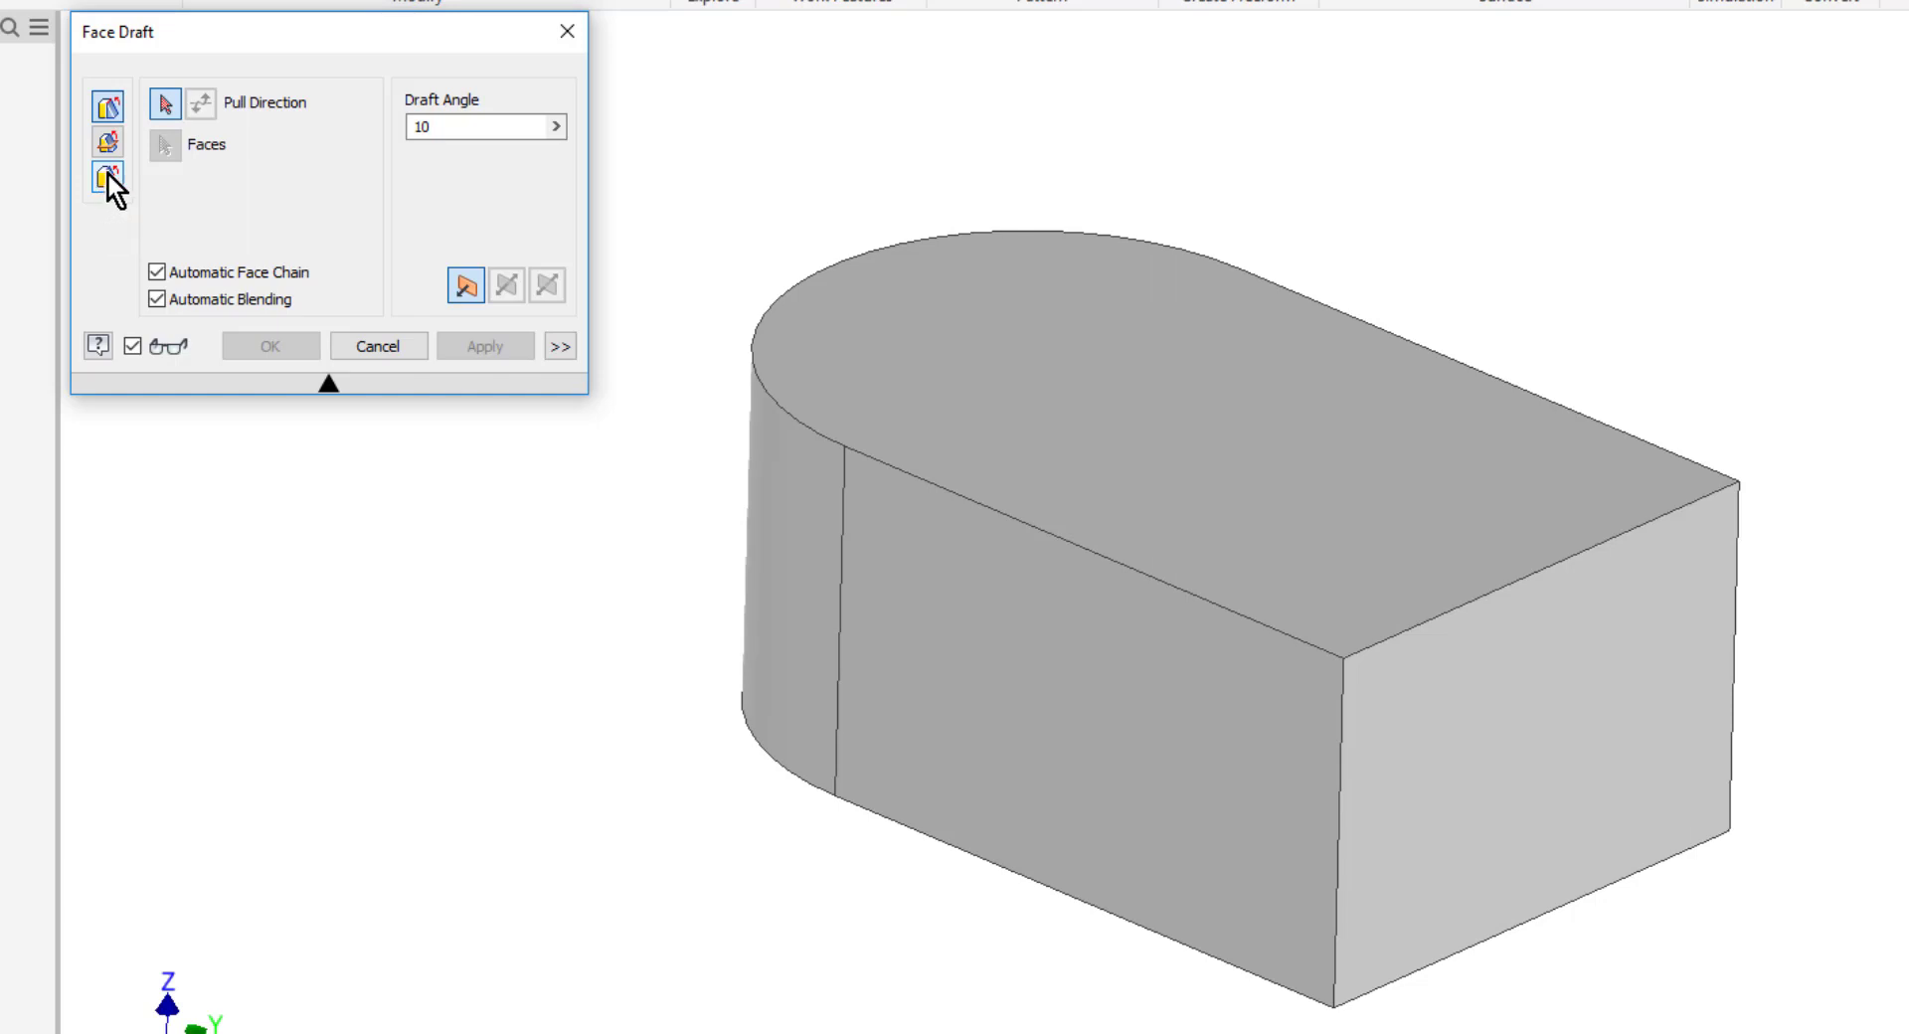
pyautogui.click(109, 177)
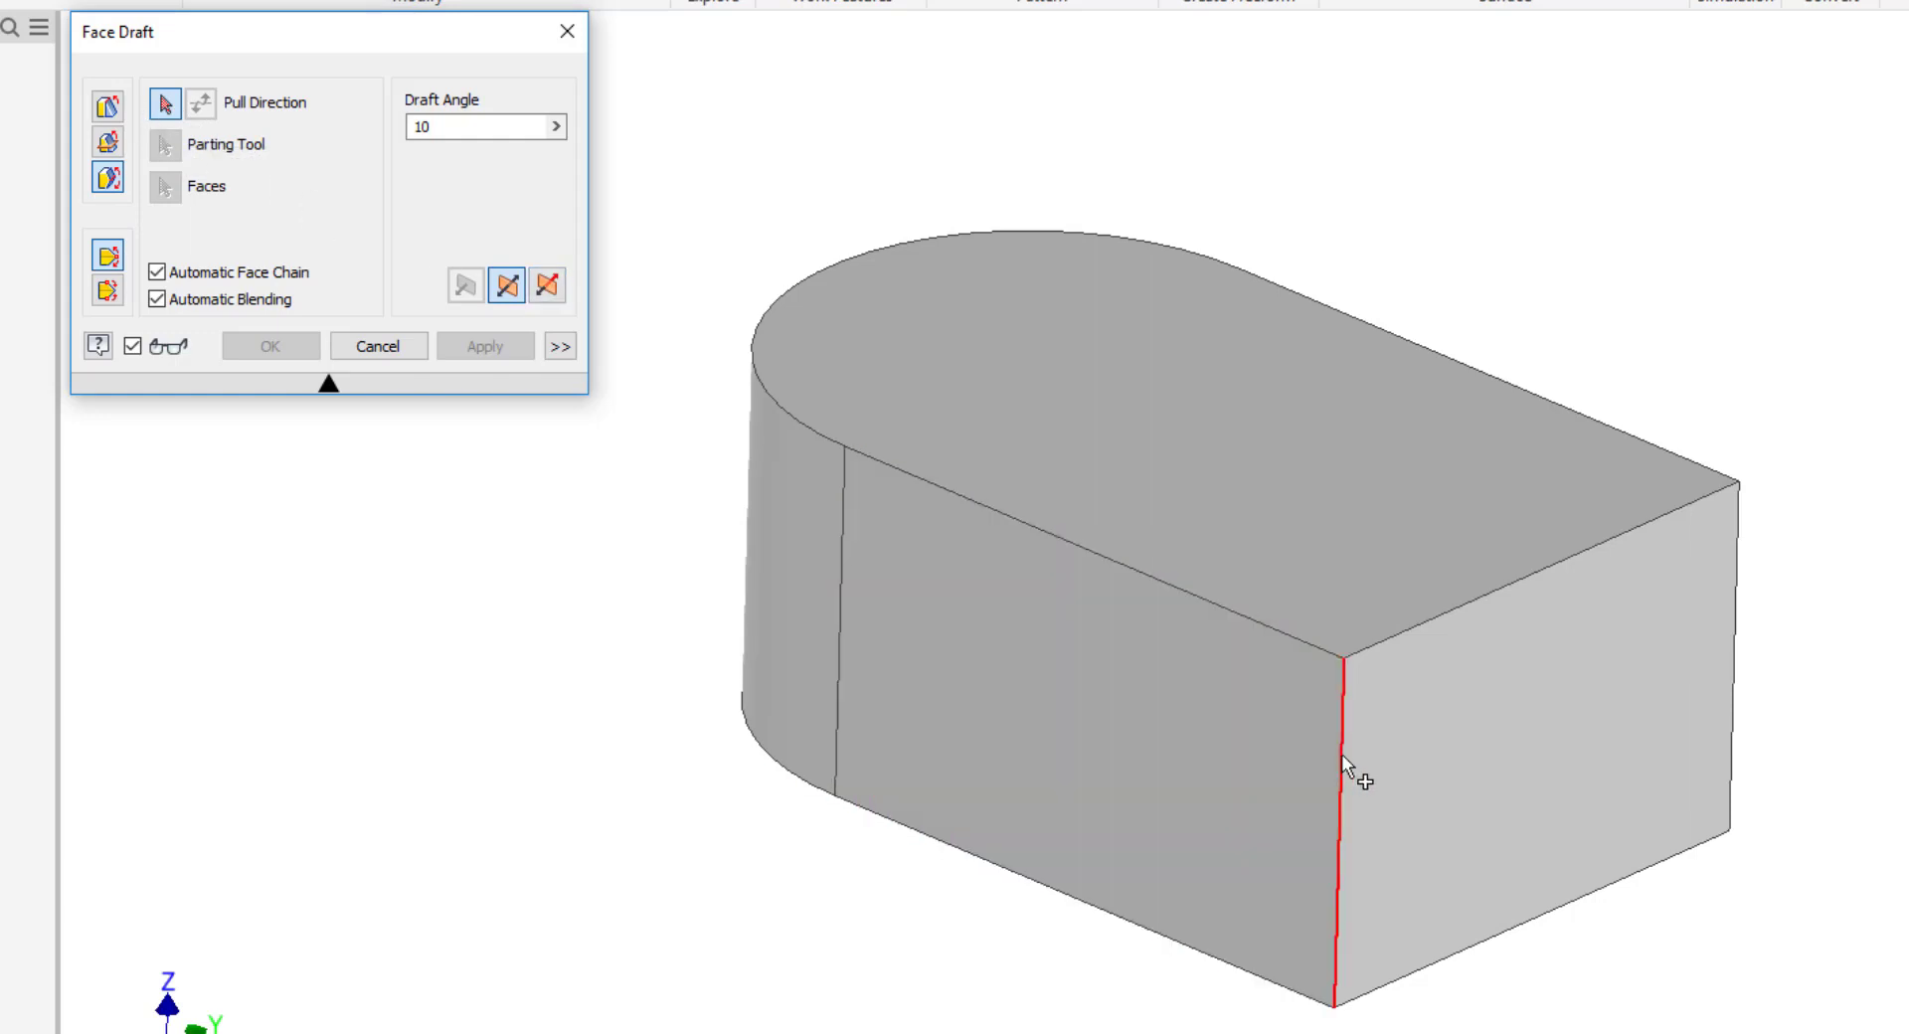
pyautogui.click(1340, 754)
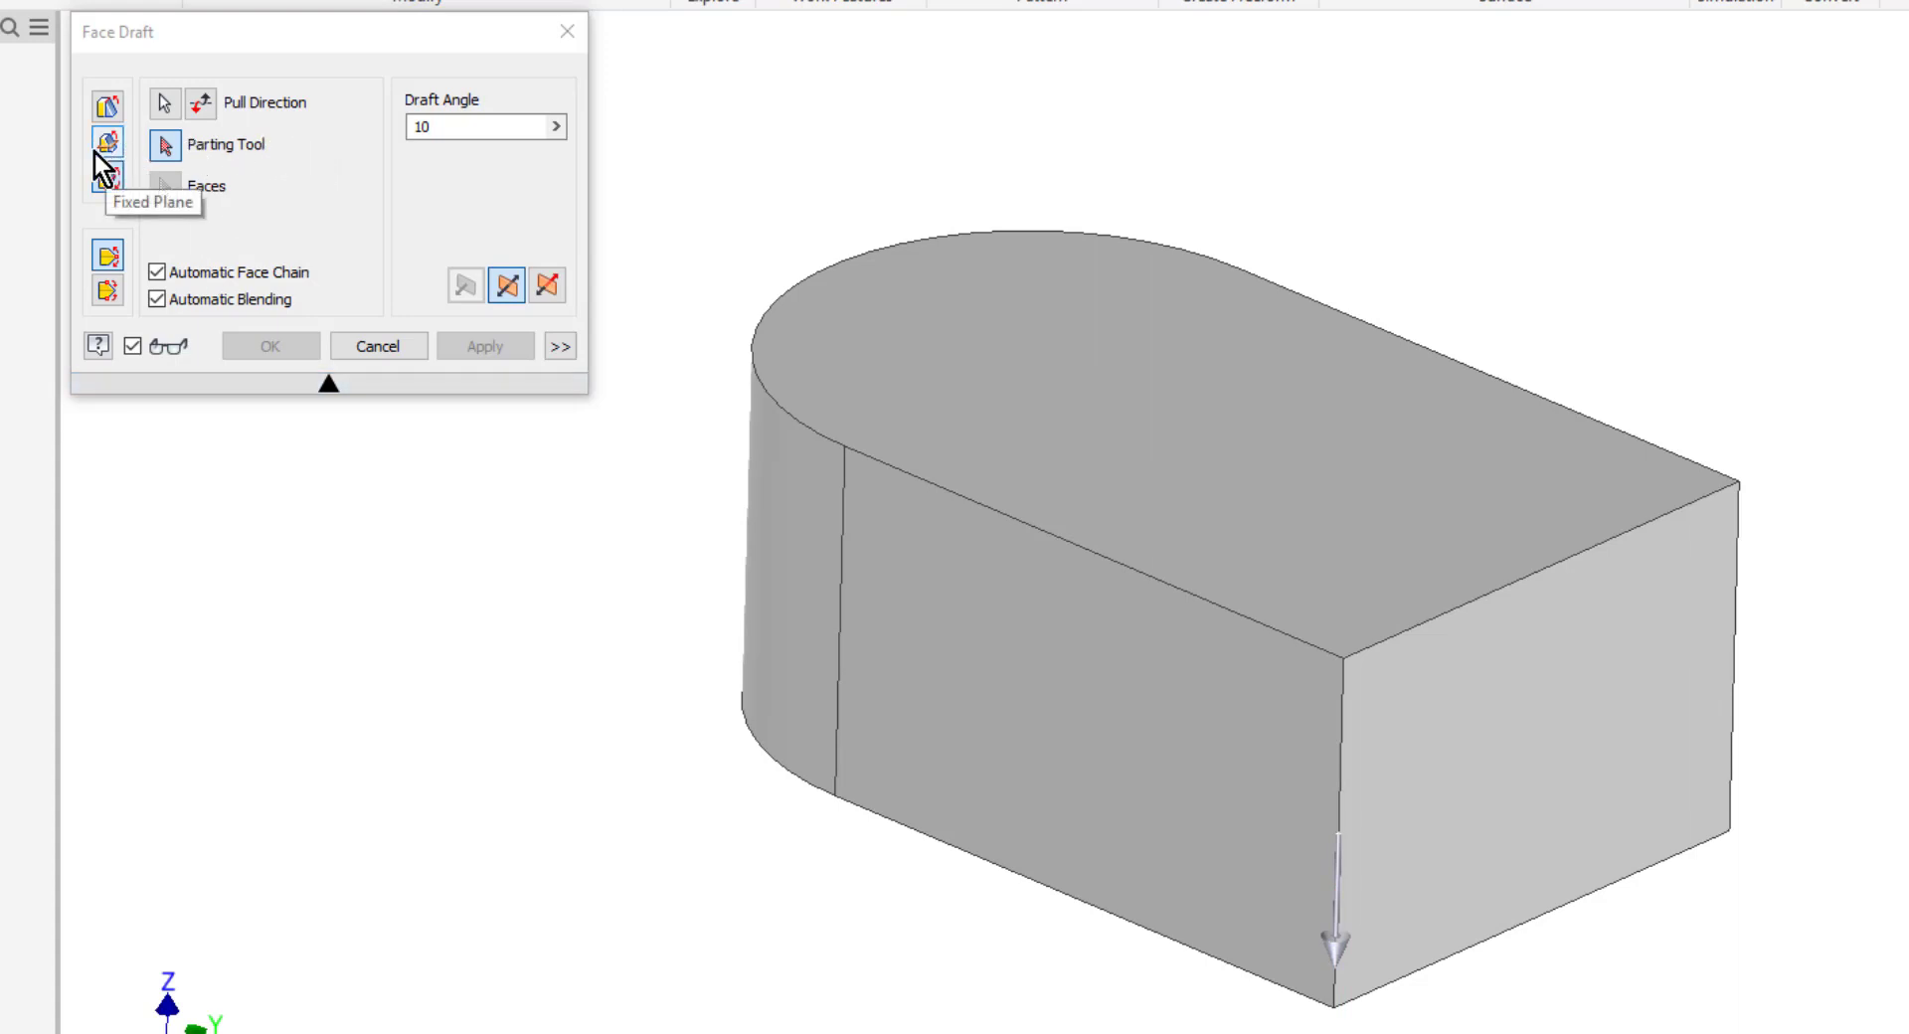
pyautogui.click(107, 177)
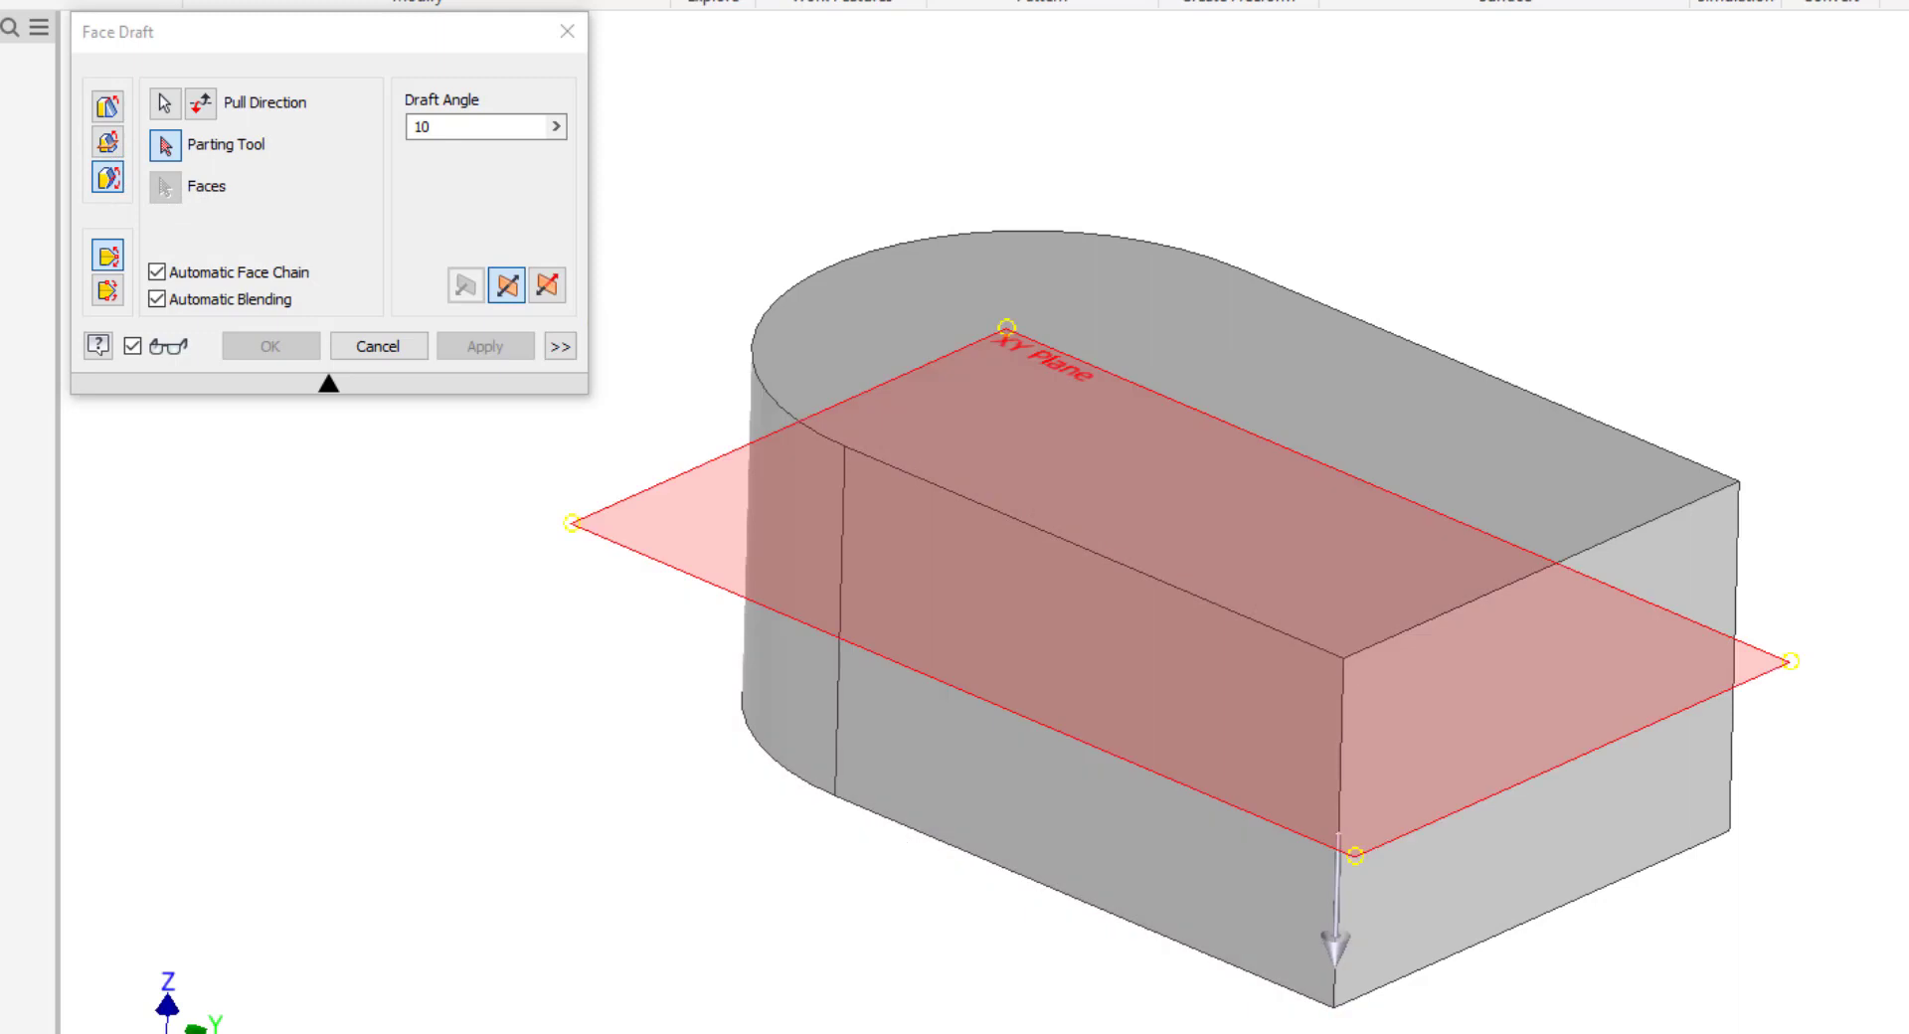
pyautogui.click(1044, 363)
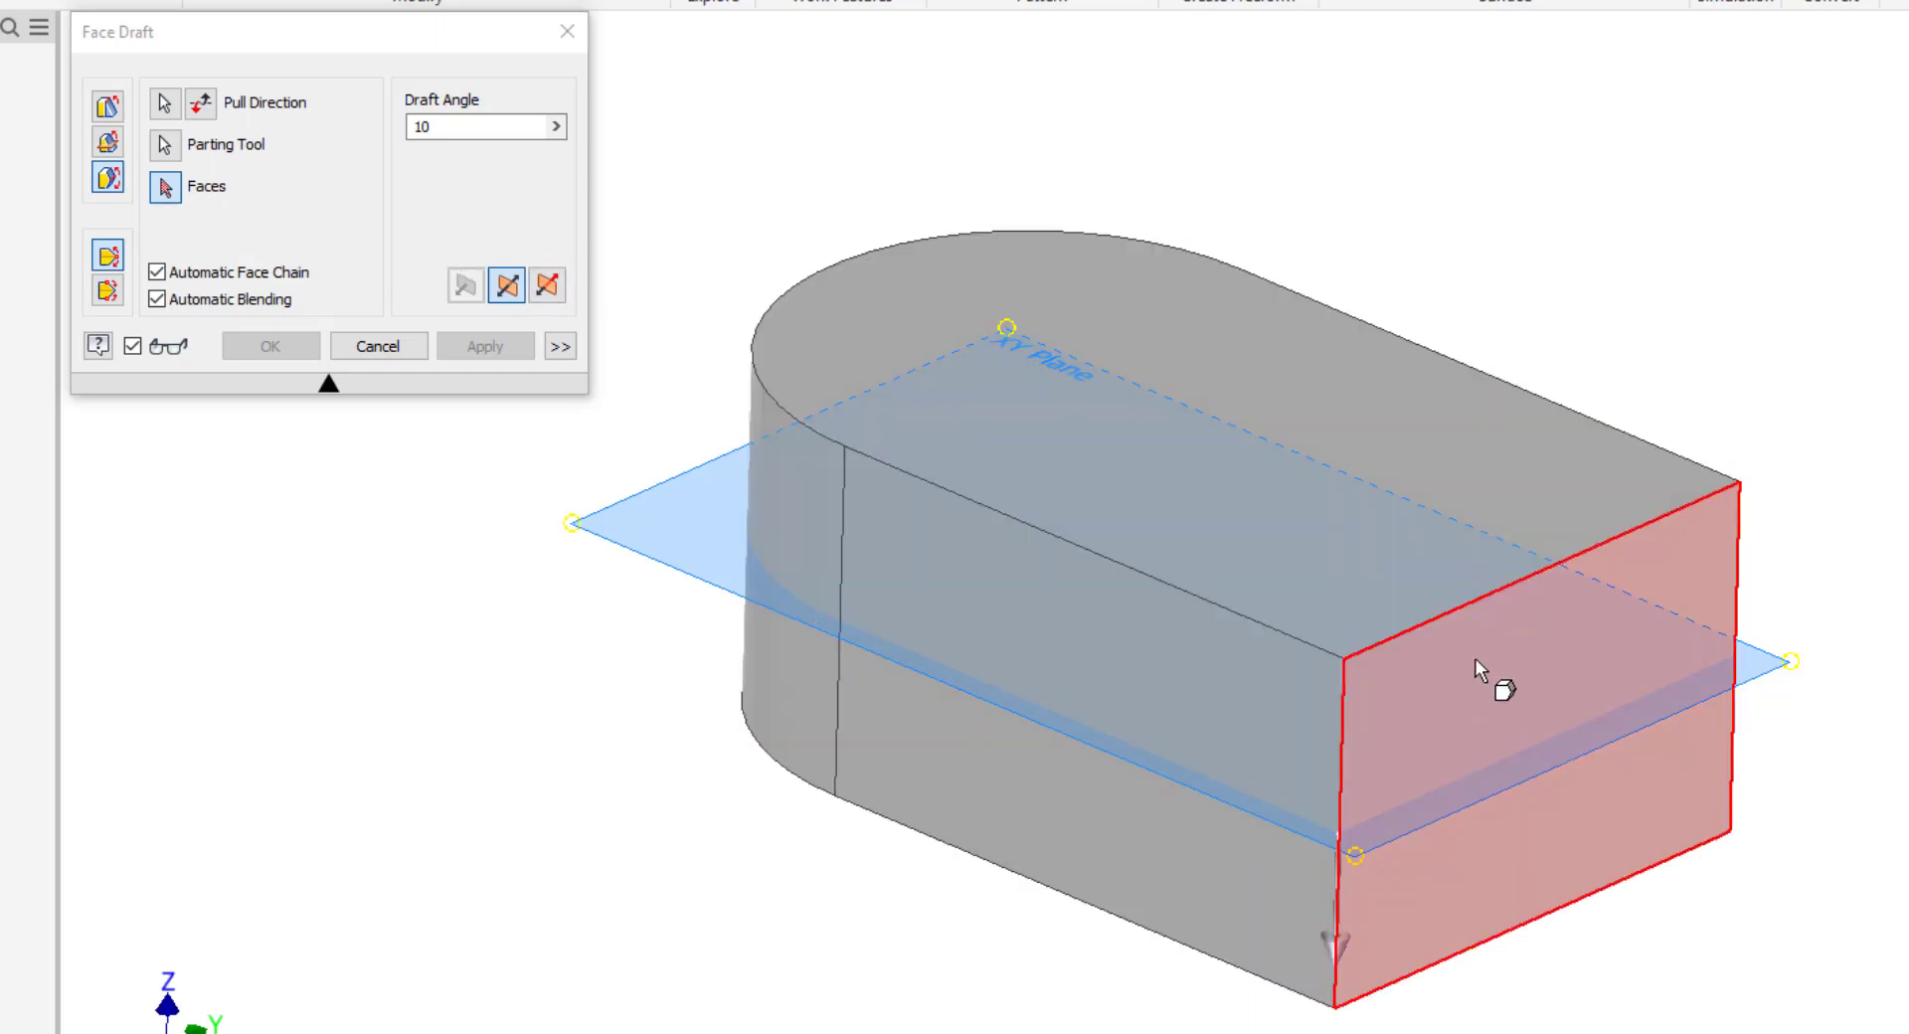
pyautogui.click(1476, 658)
pyautogui.click(1204, 653)
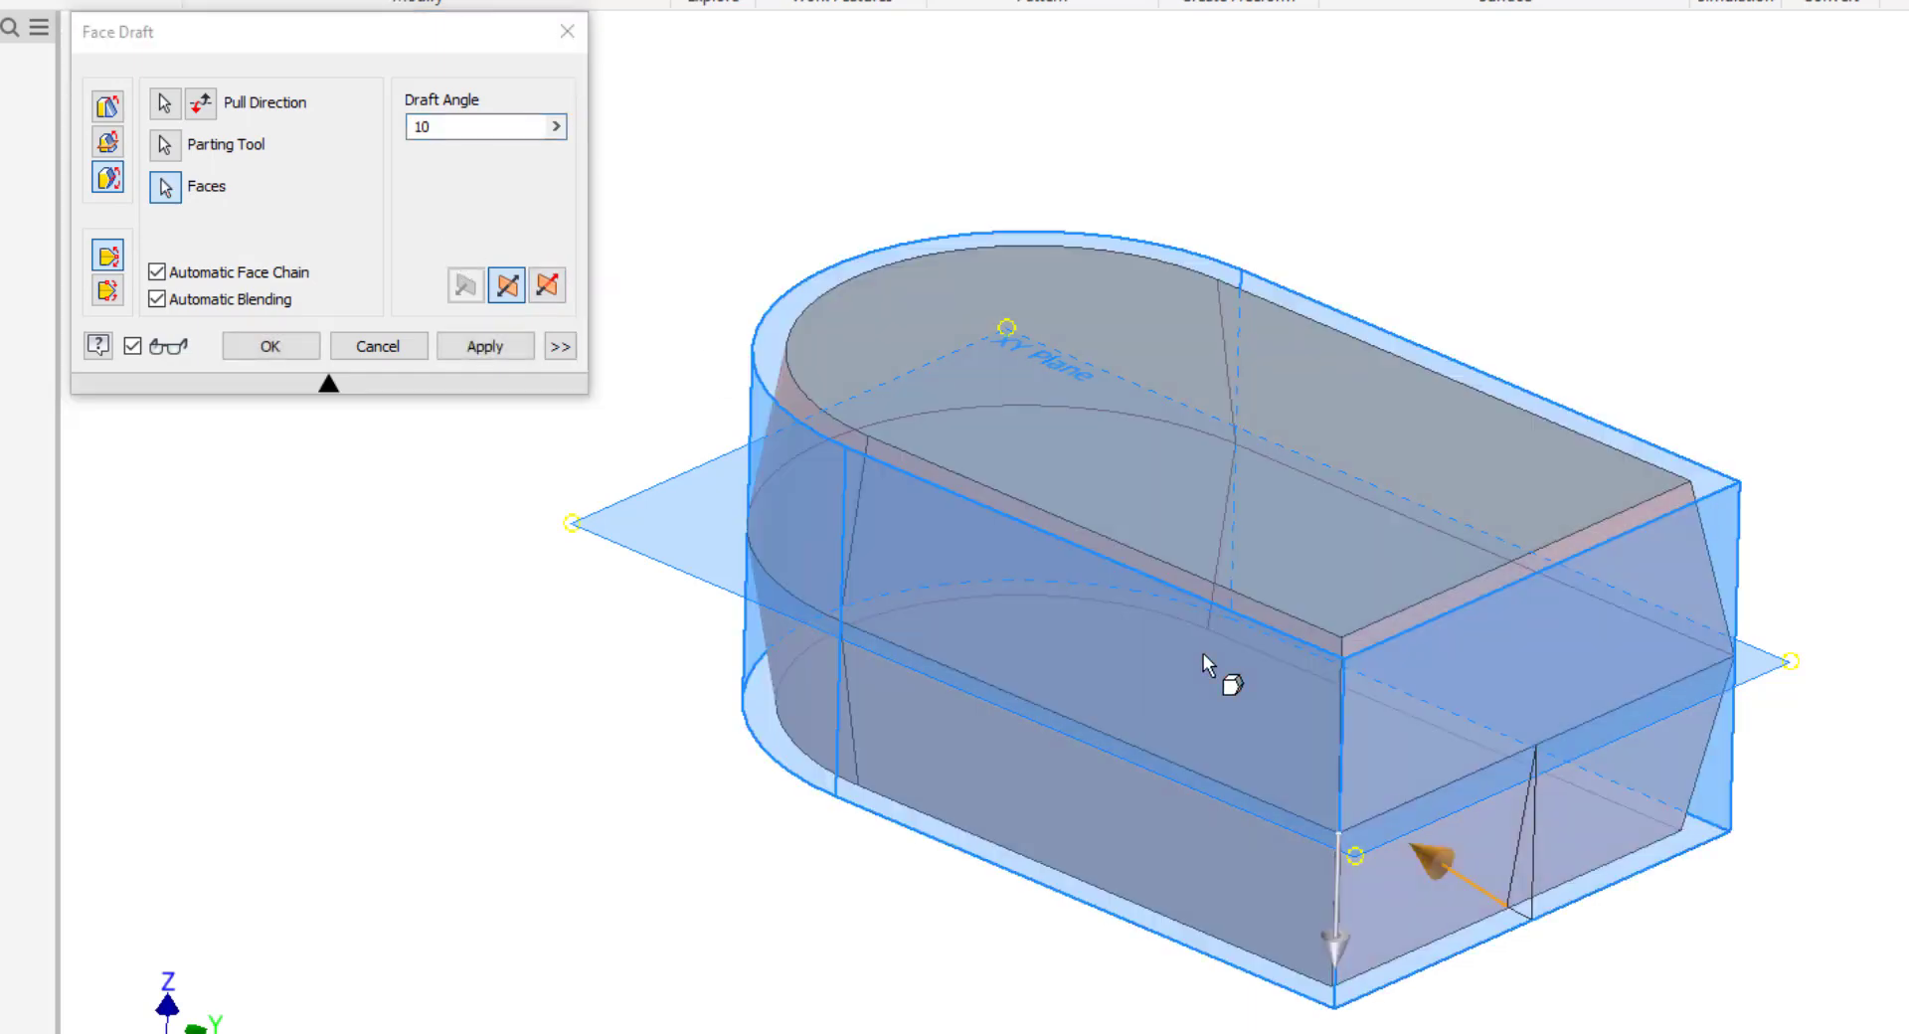
# Step: Set the draft angle to 20° and apply it after checking the preview
pyautogui.click(461, 122)
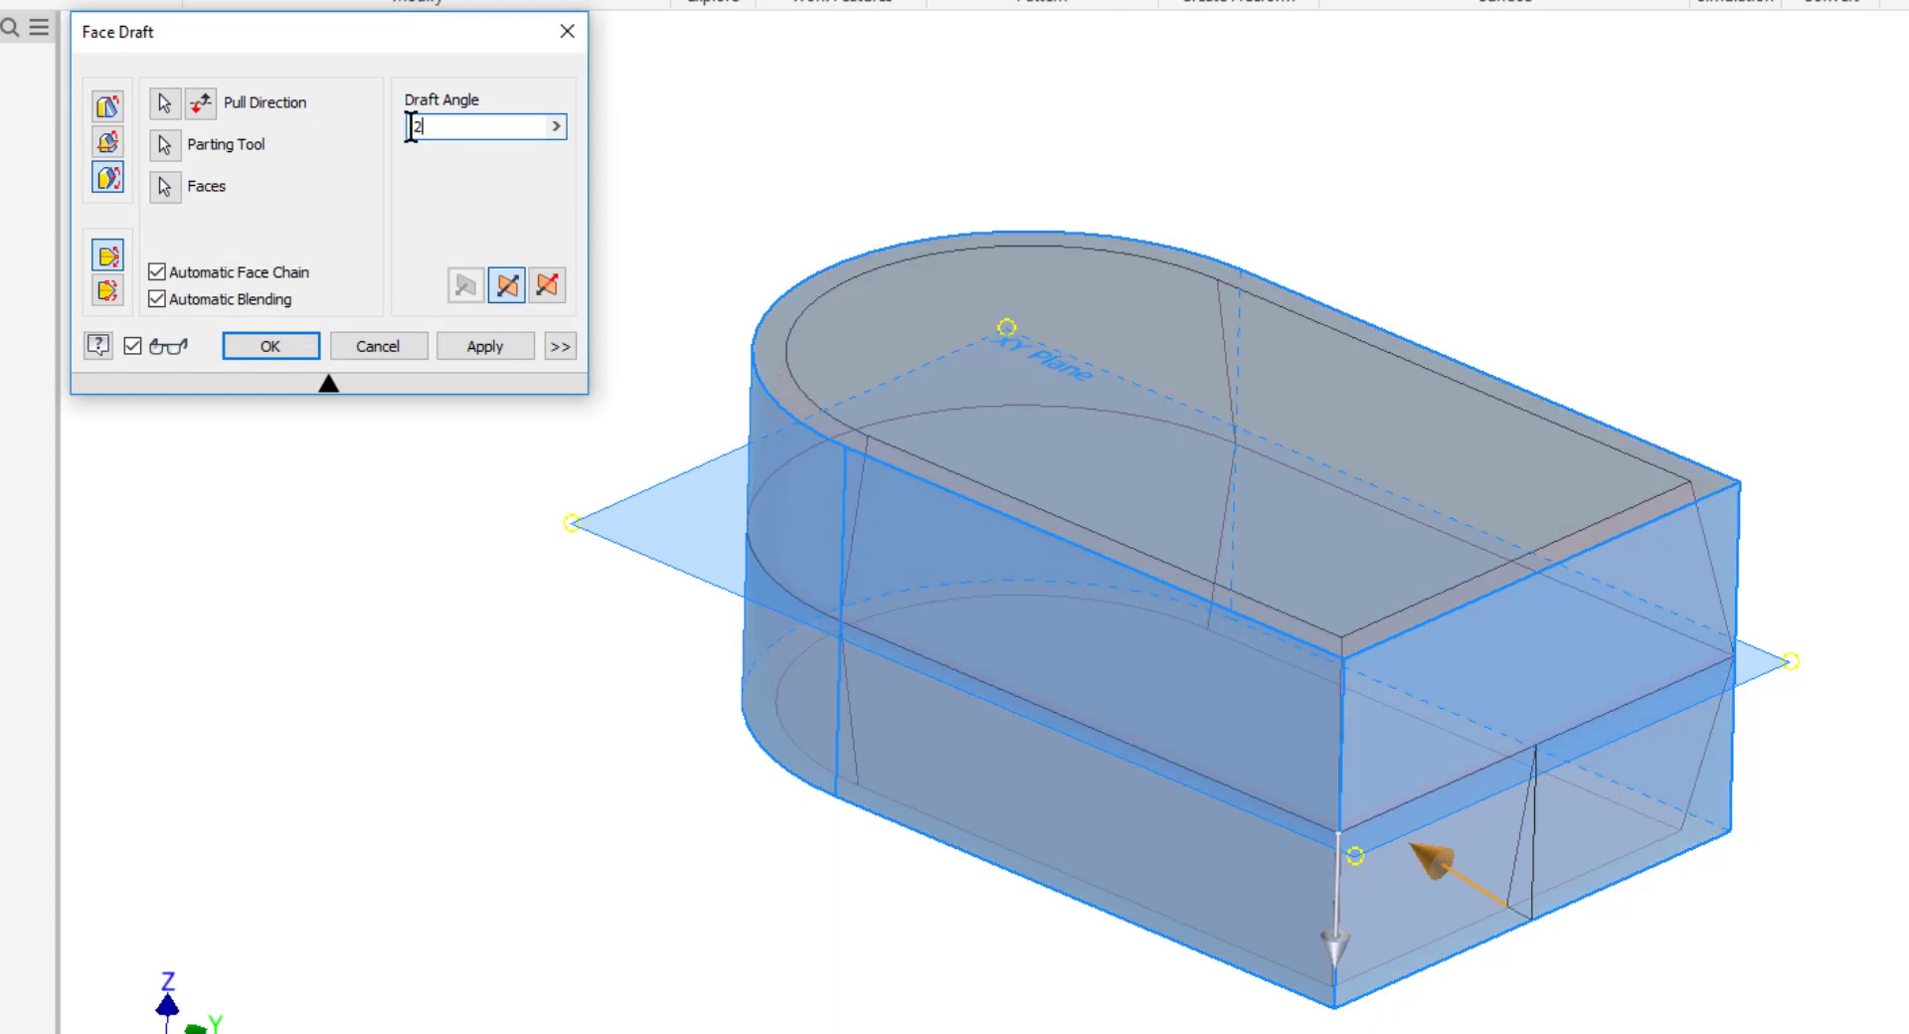
pyautogui.write('20')
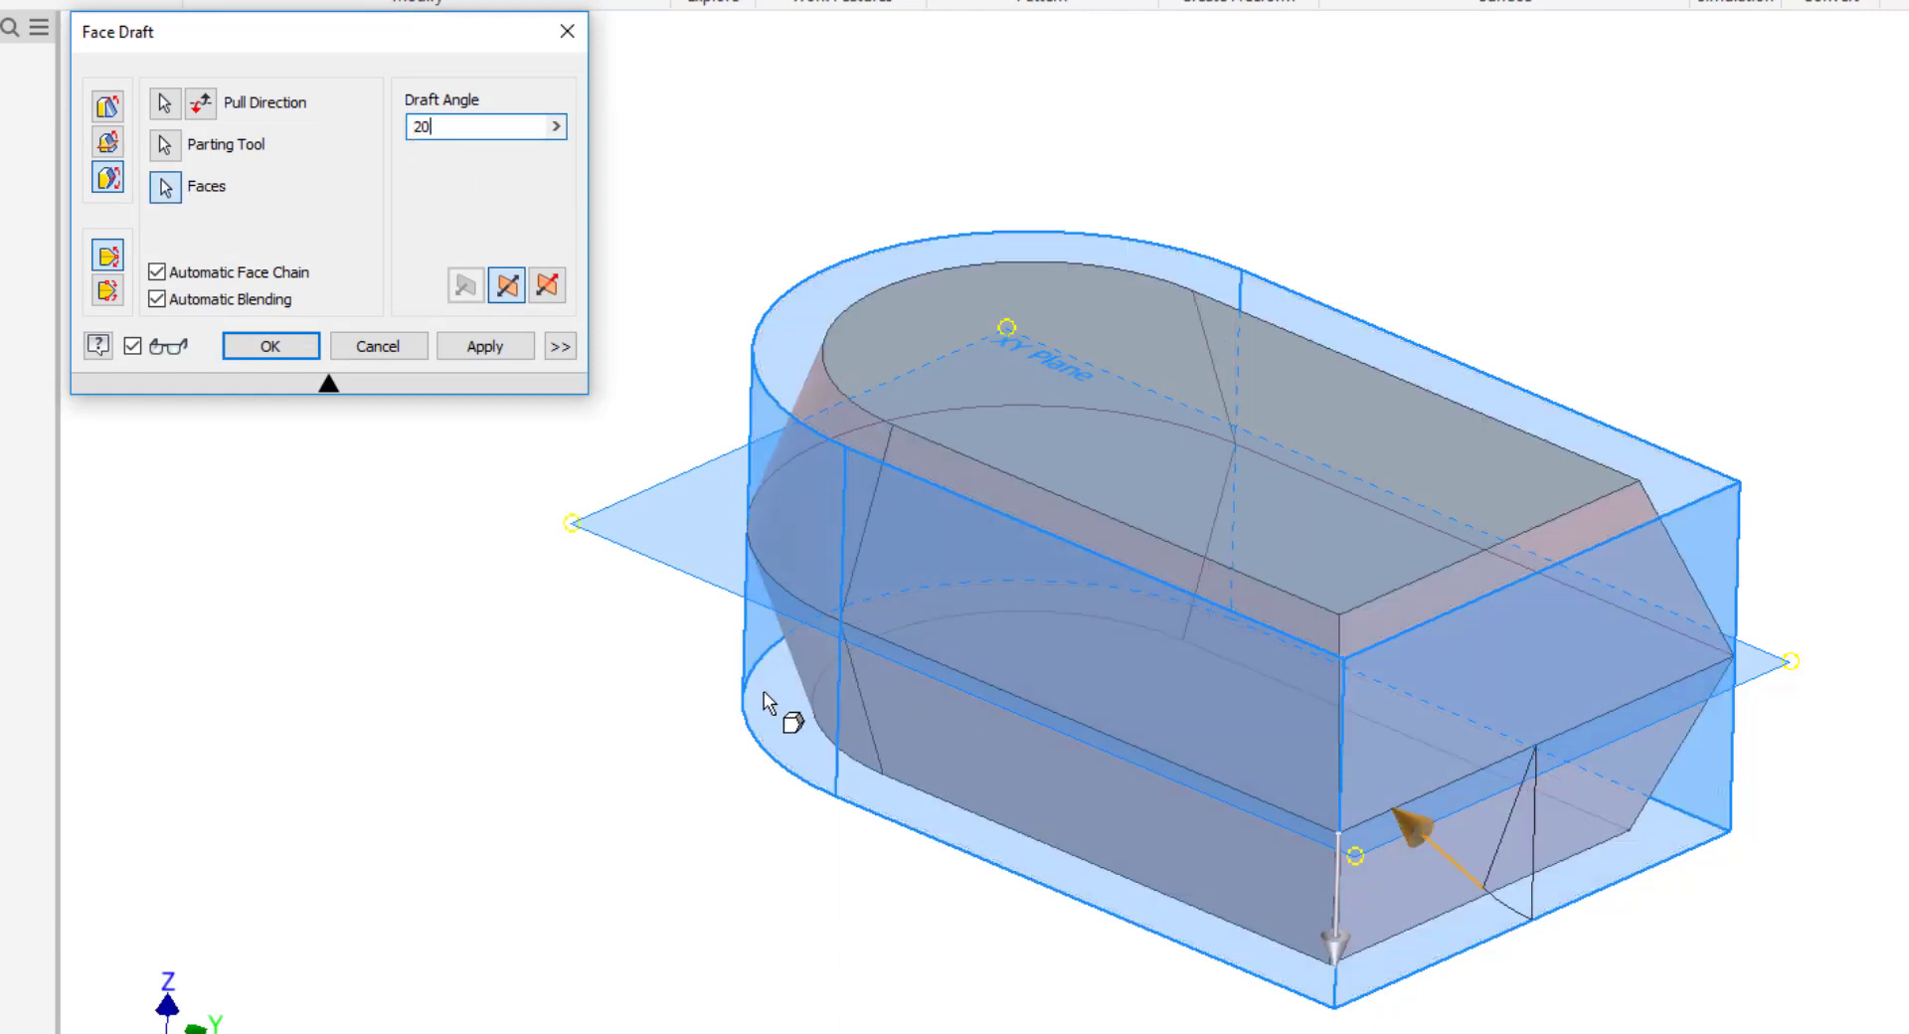
pyautogui.keyDown('shift'); pyautogui.moveTo(670, 840); pyautogui.dragTo(640, 792, button='middle'); pyautogui.keyUp('shift')
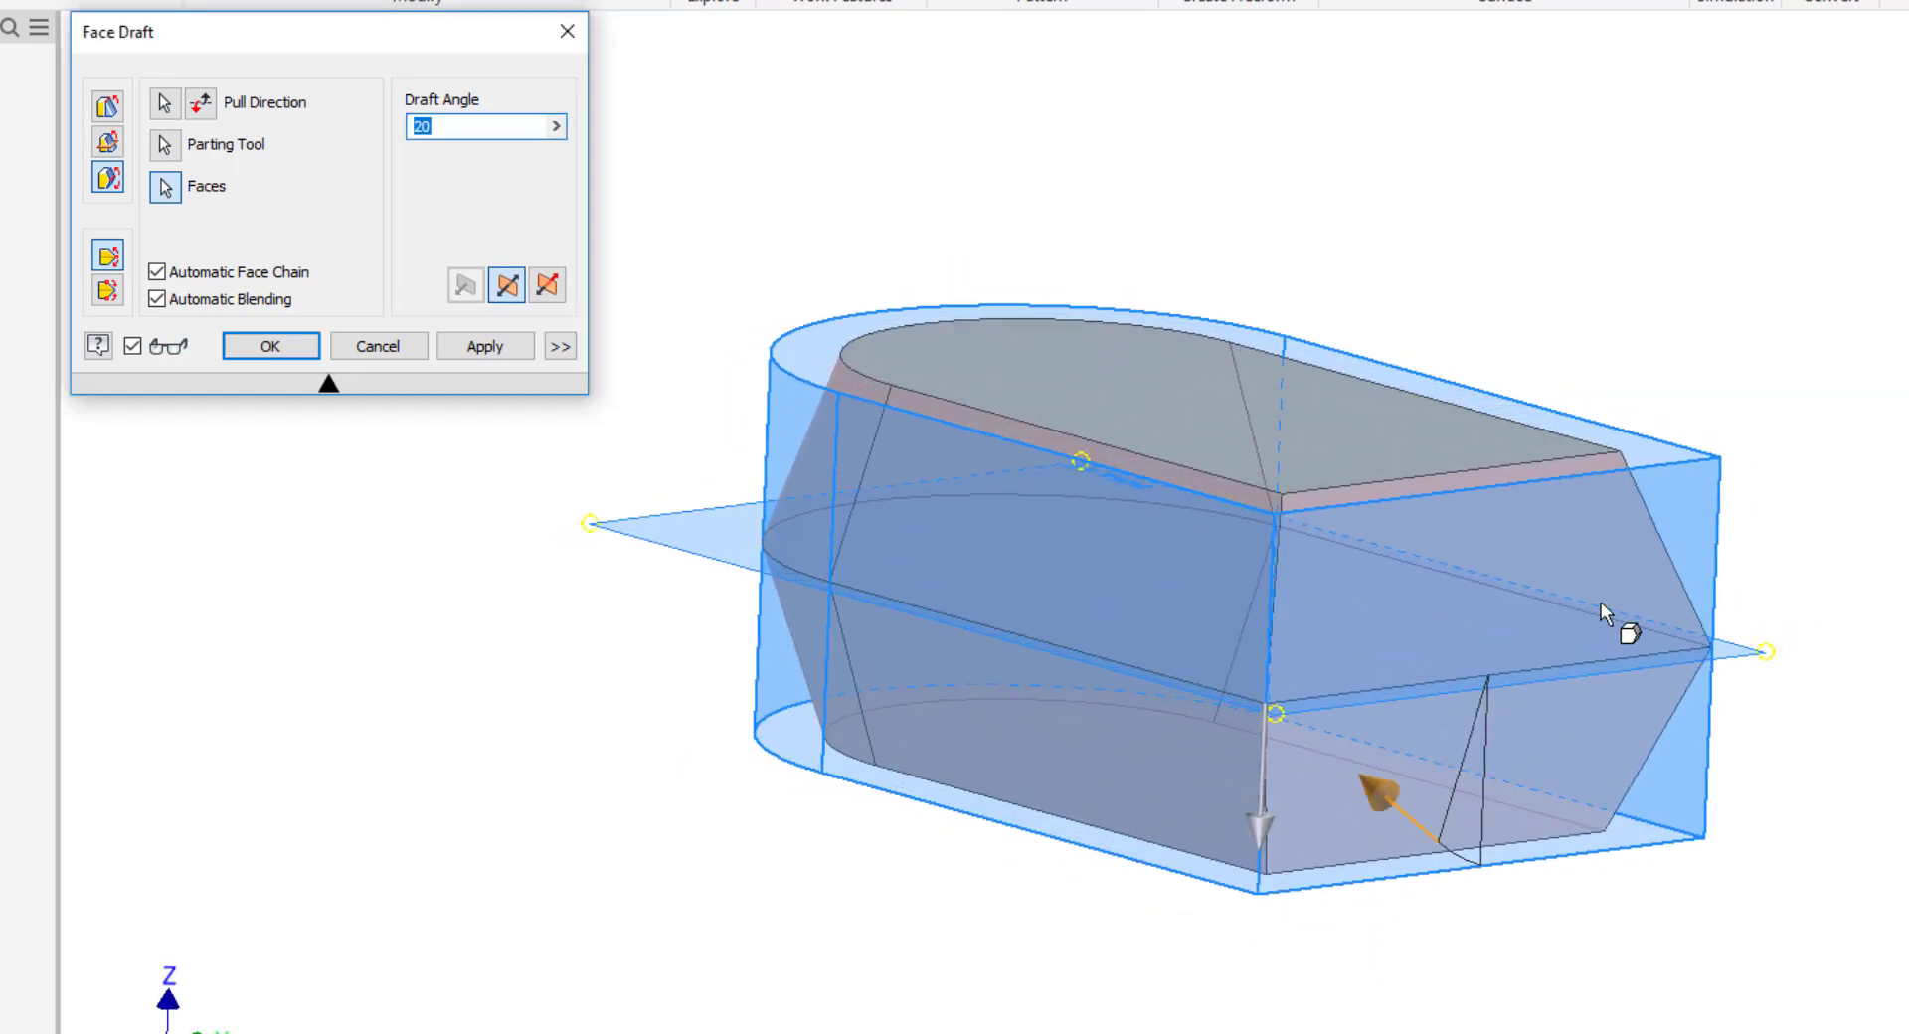
pyautogui.keyDown('shift'); pyautogui.moveTo(1803, 942); pyautogui.dragTo(1781, 630, button='middle'); pyautogui.keyUp('shift')
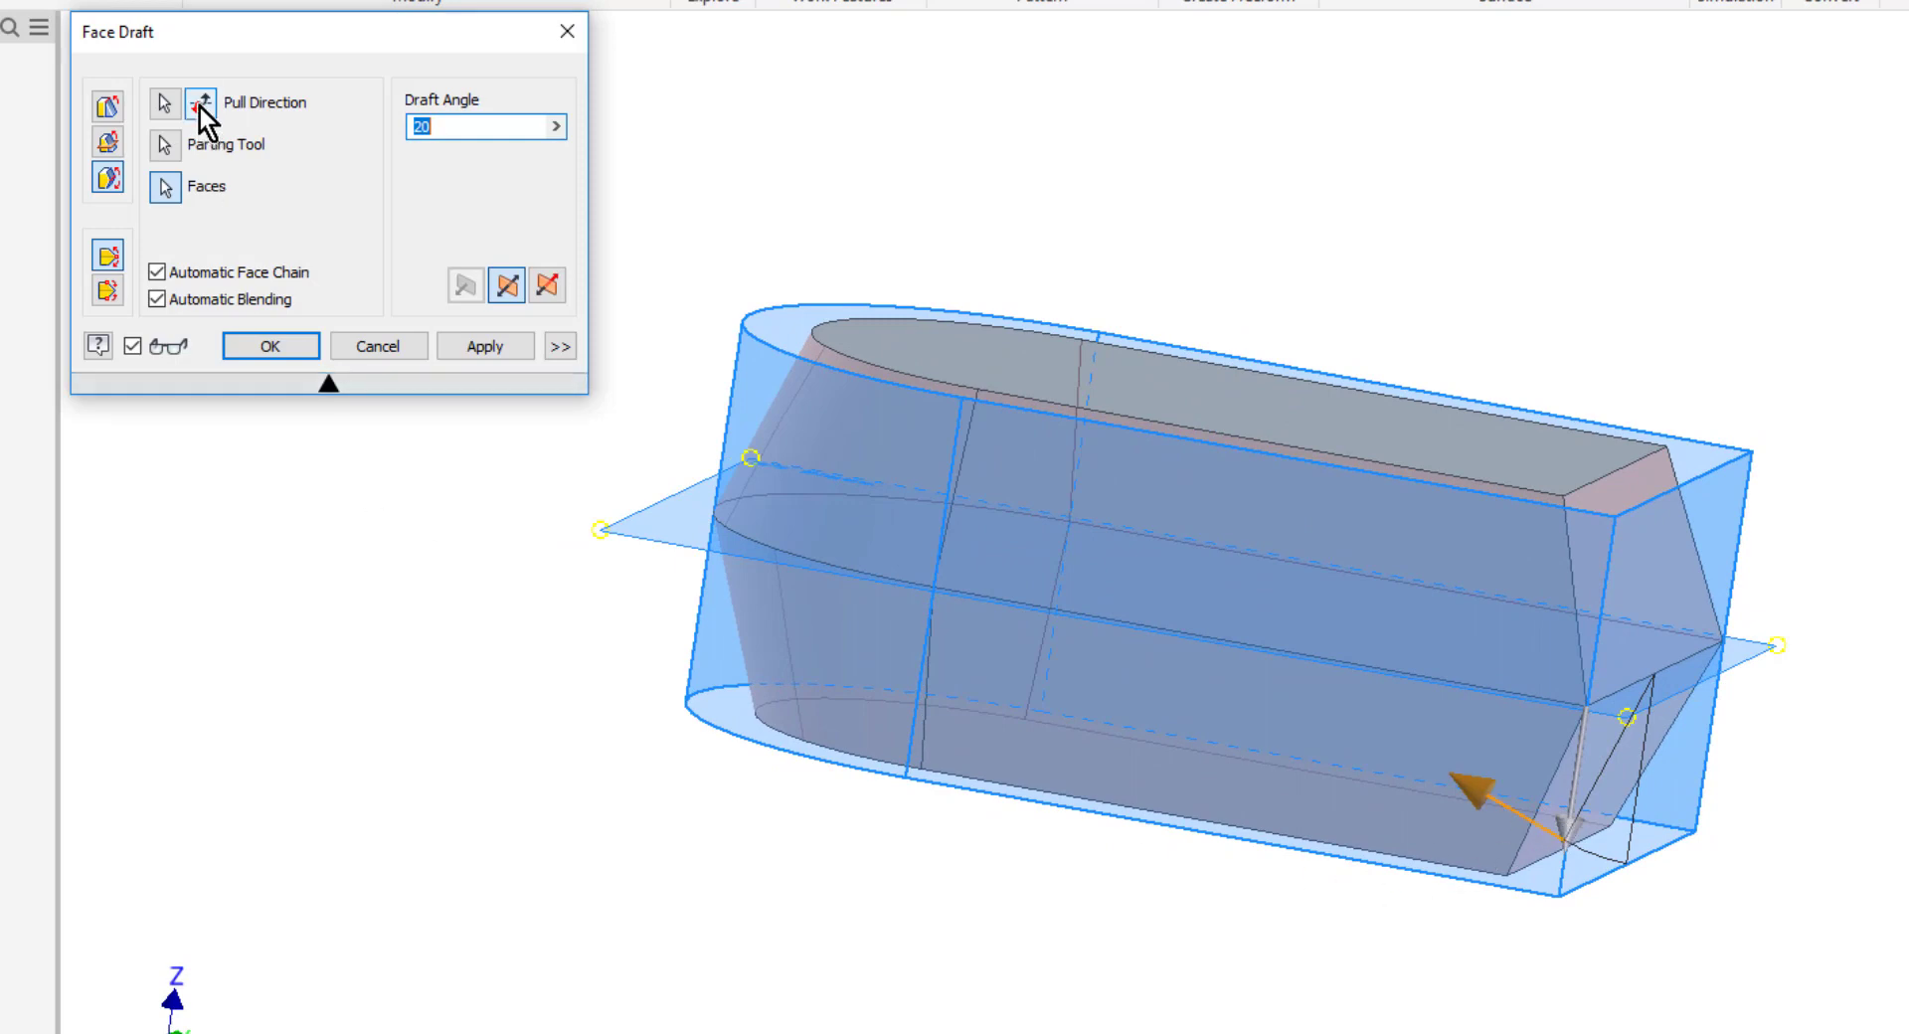
pyautogui.click(284, 348)
pyautogui.keyDown('shift'); pyautogui.moveTo(1900, 431); pyautogui.dragTo(1772, 364, button='middle'); pyautogui.keyUp('shift')
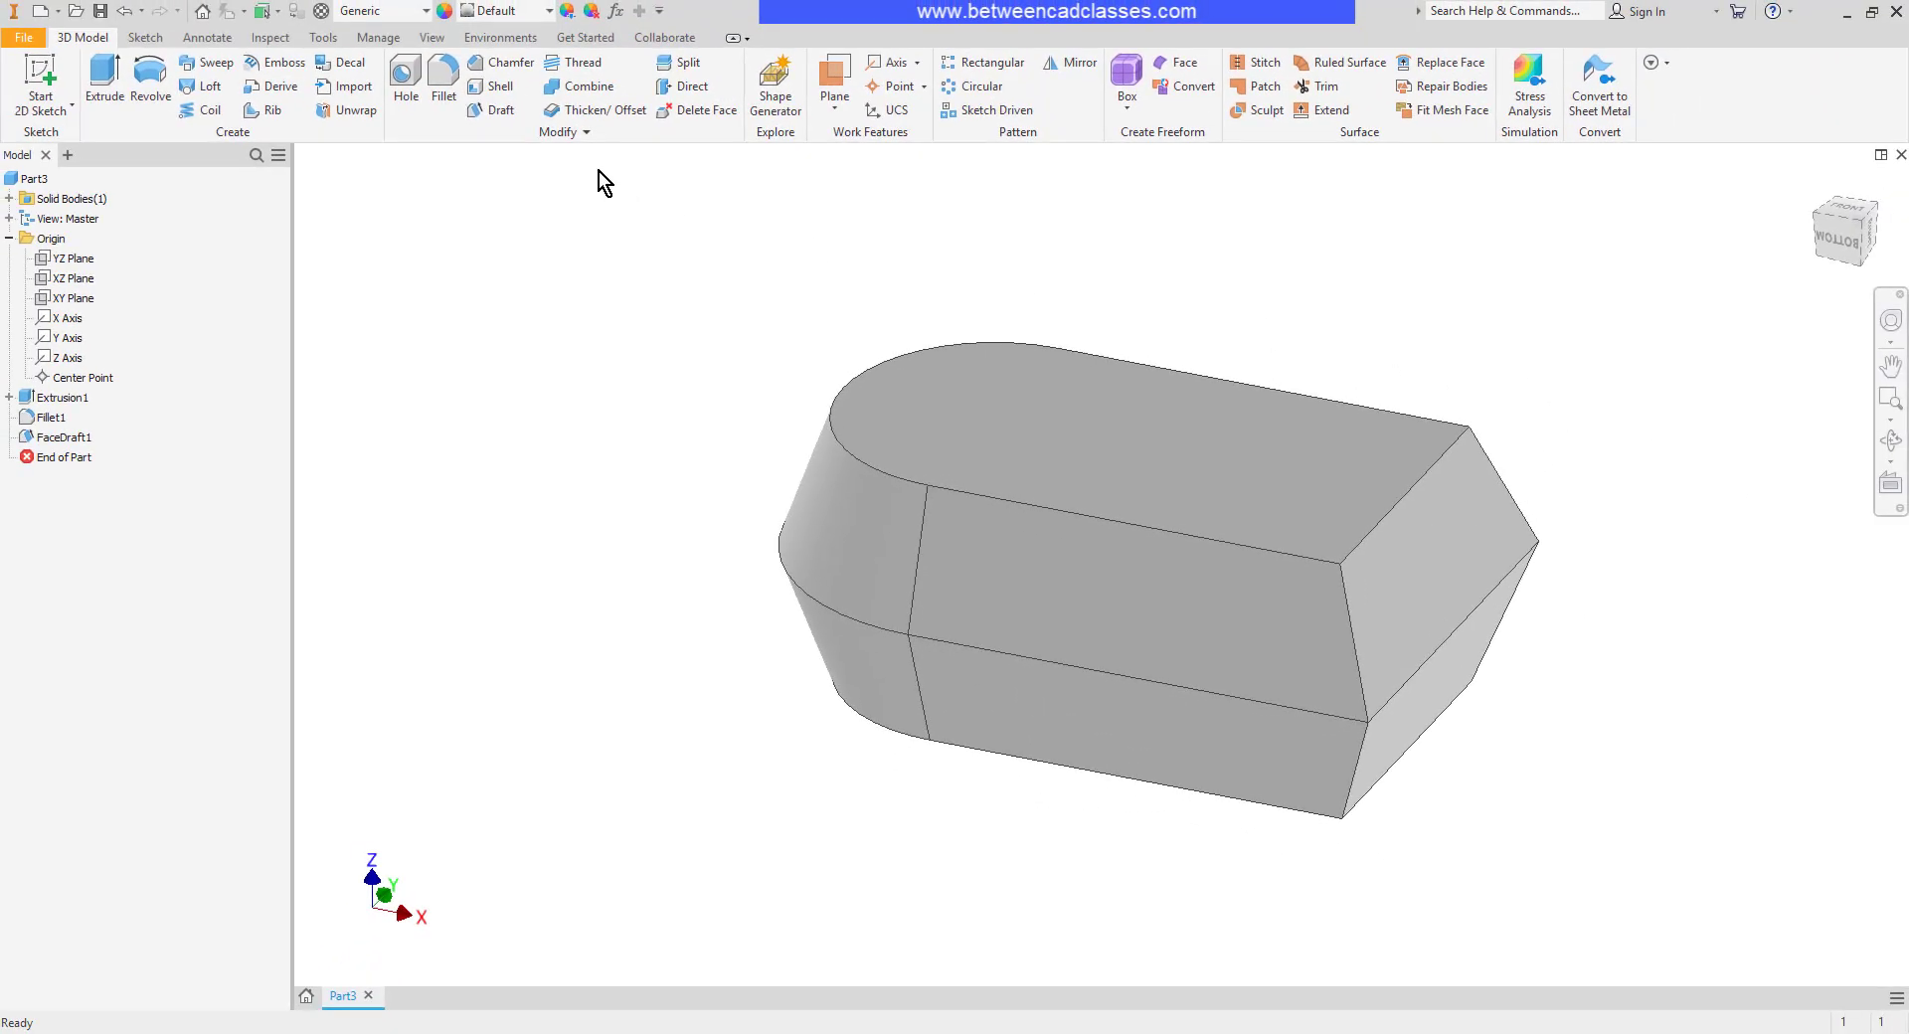
# Step: Open a new Face Draft dialog from the Modify panel
pyautogui.click(494, 109)
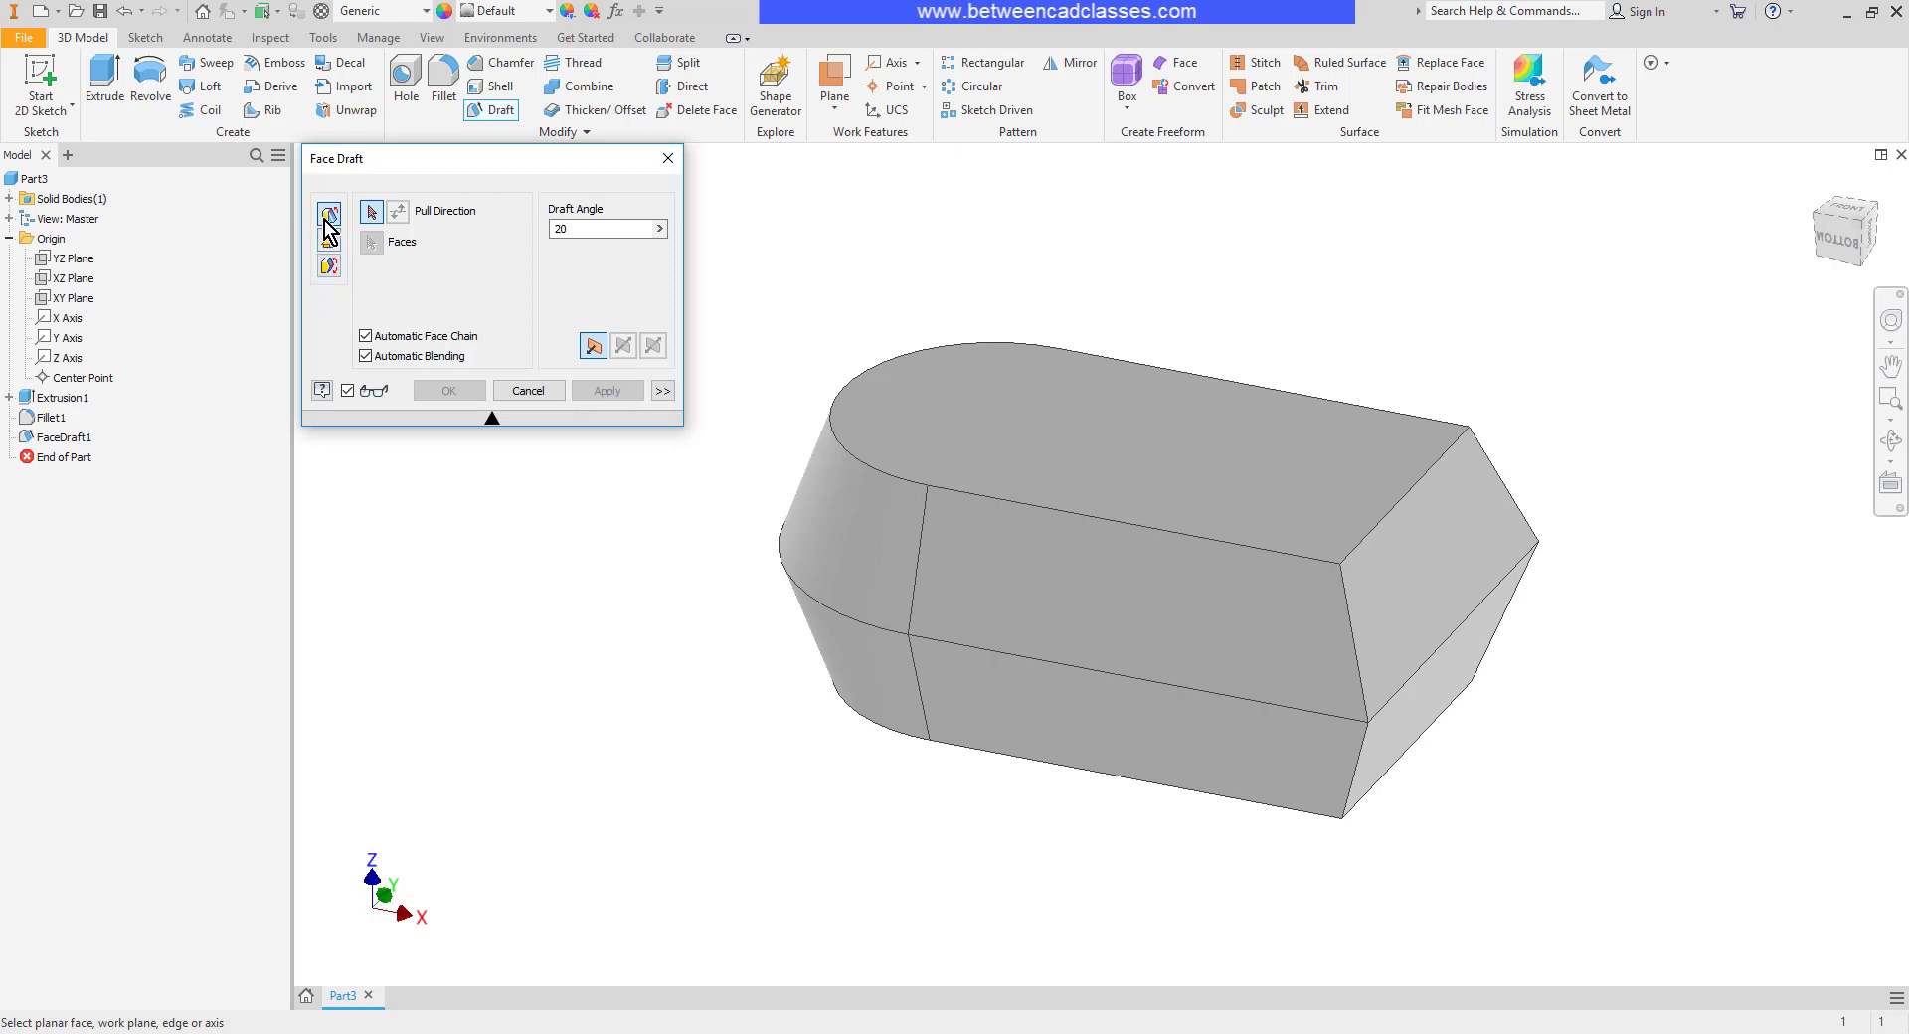